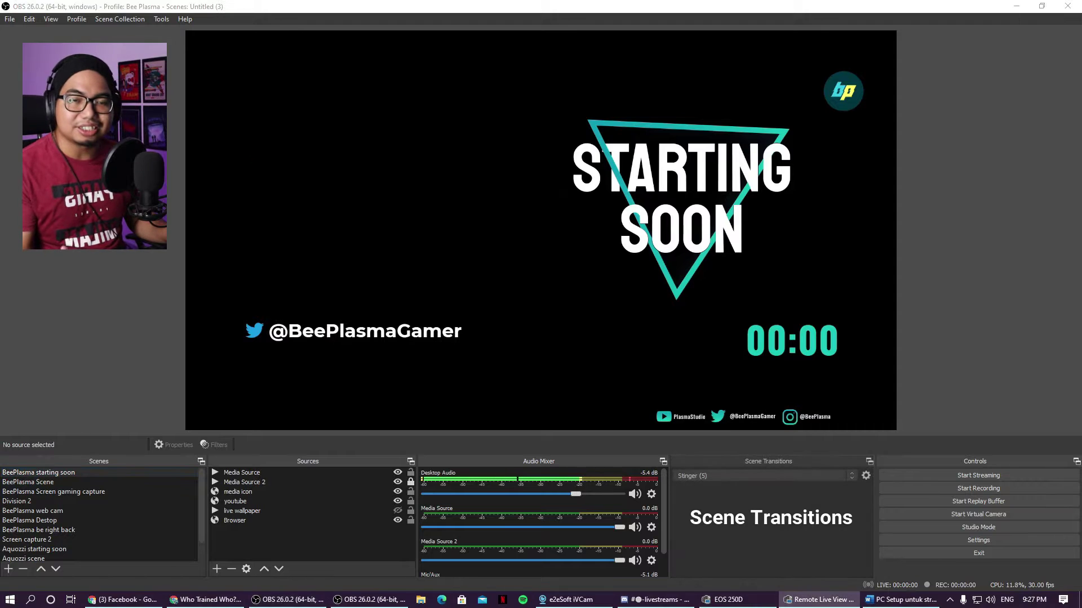
# Switch to the empty "tutorial" scene in the scene list.
pyautogui.scroll(-1, 84, 524)
pyautogui.click(22, 549)
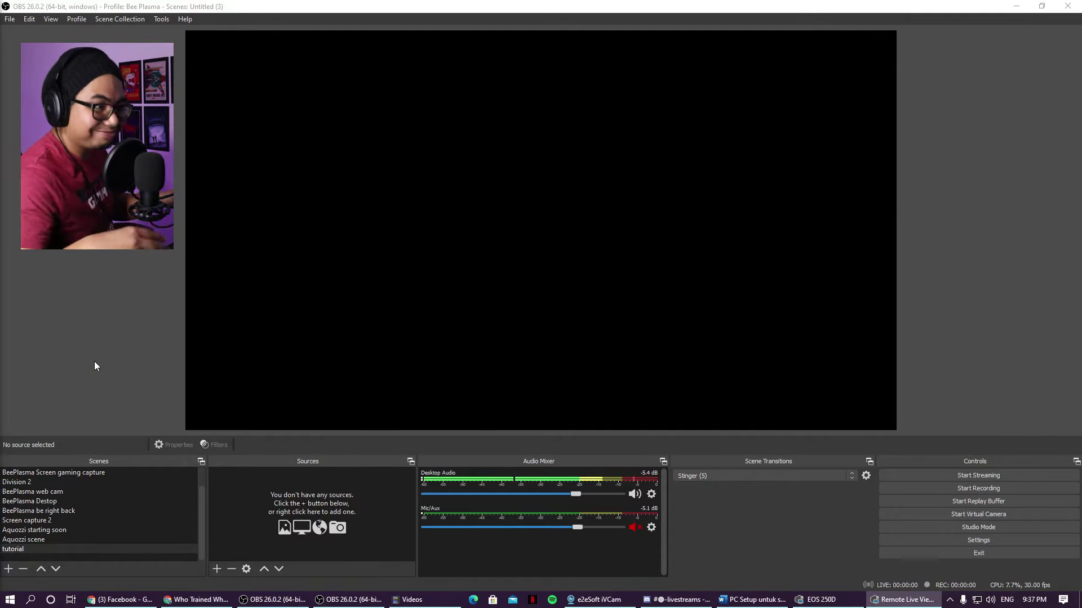
pyautogui.click(62, 392)
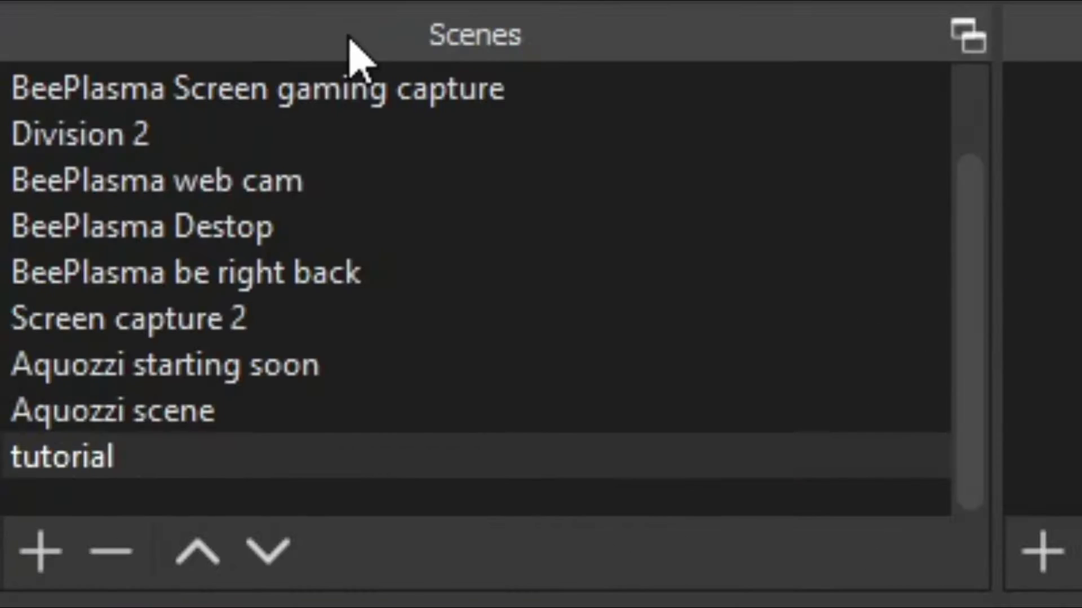
# Add a new scene named "gaming scenes".
pyautogui.click(67, 569)
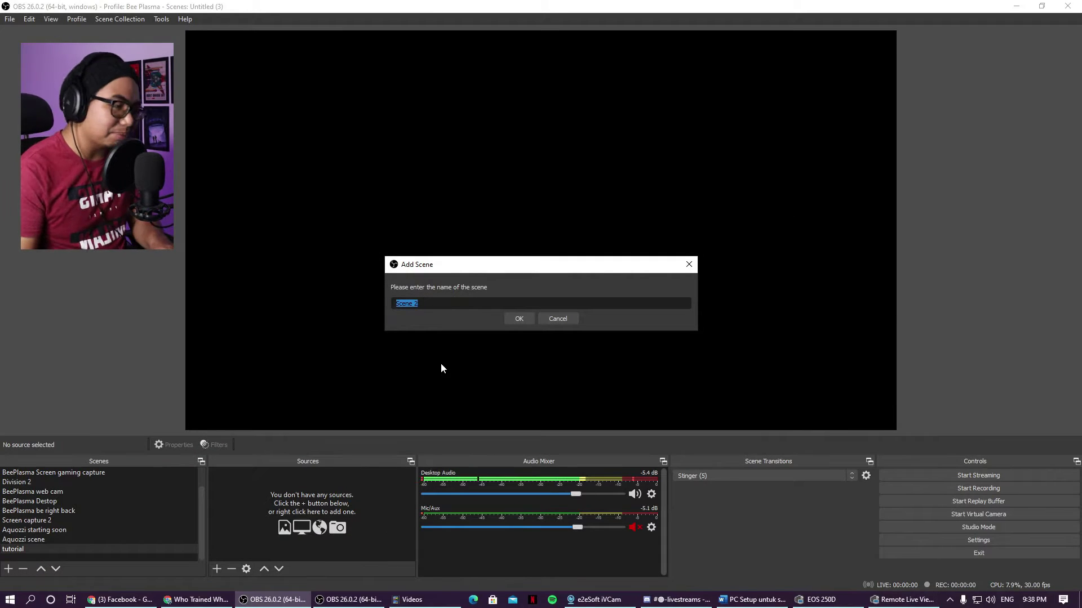
pyautogui.press('BackSpace')
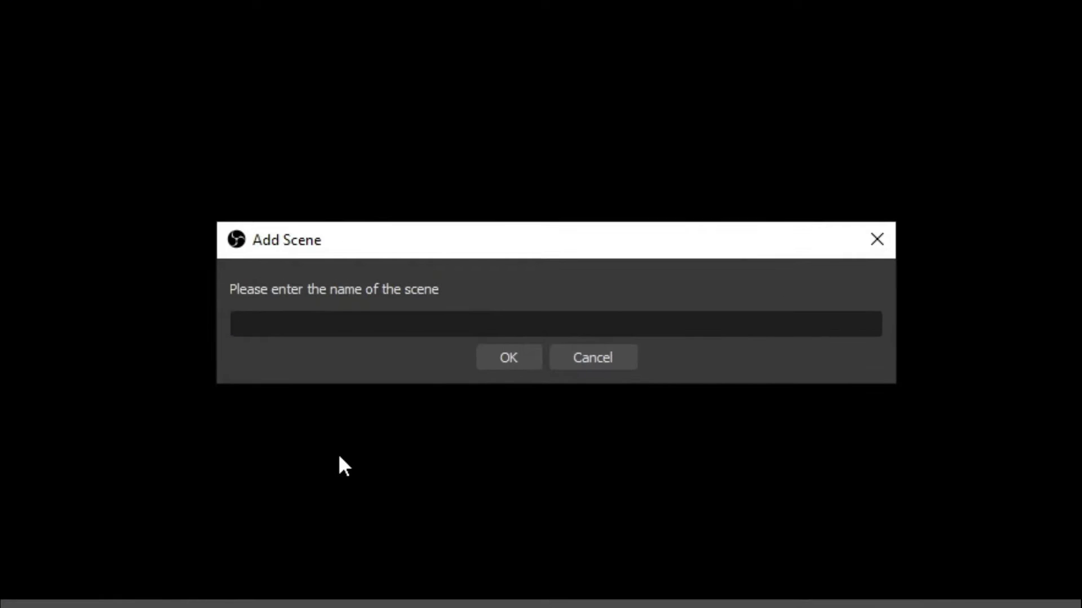
pyautogui.write('gaming scenes')
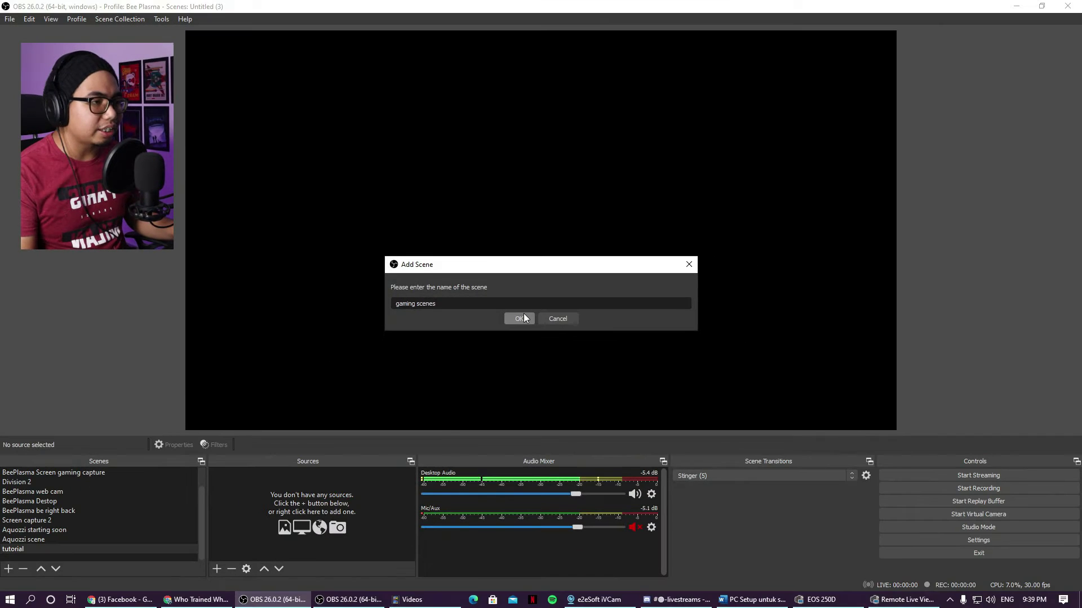
pyautogui.click(508, 357)
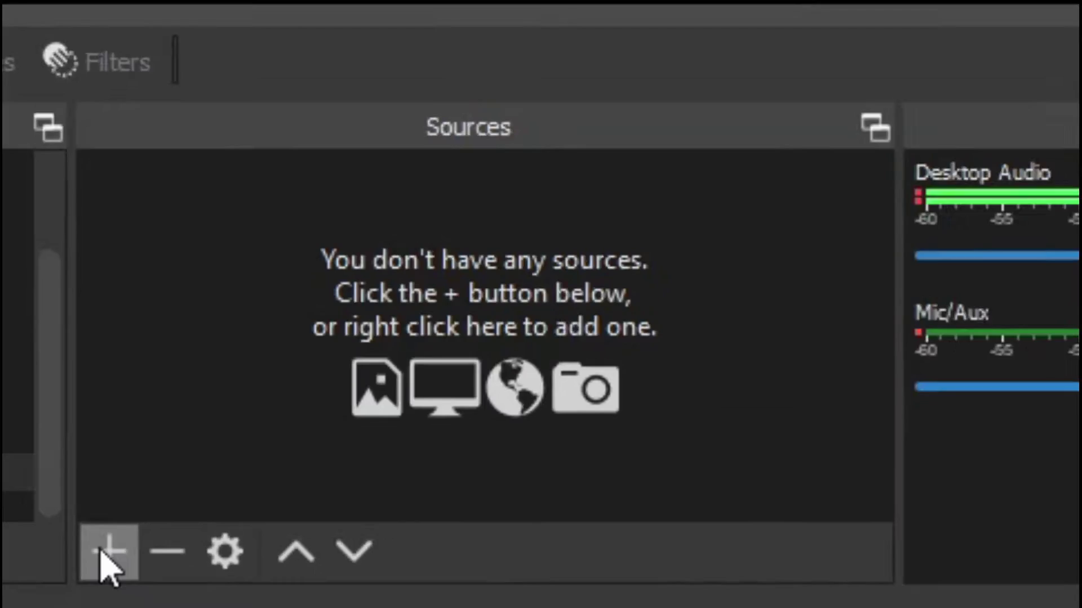
# Add a new Display Capture source named "game" to the gaming scenes scene.
pyautogui.click(107, 554)
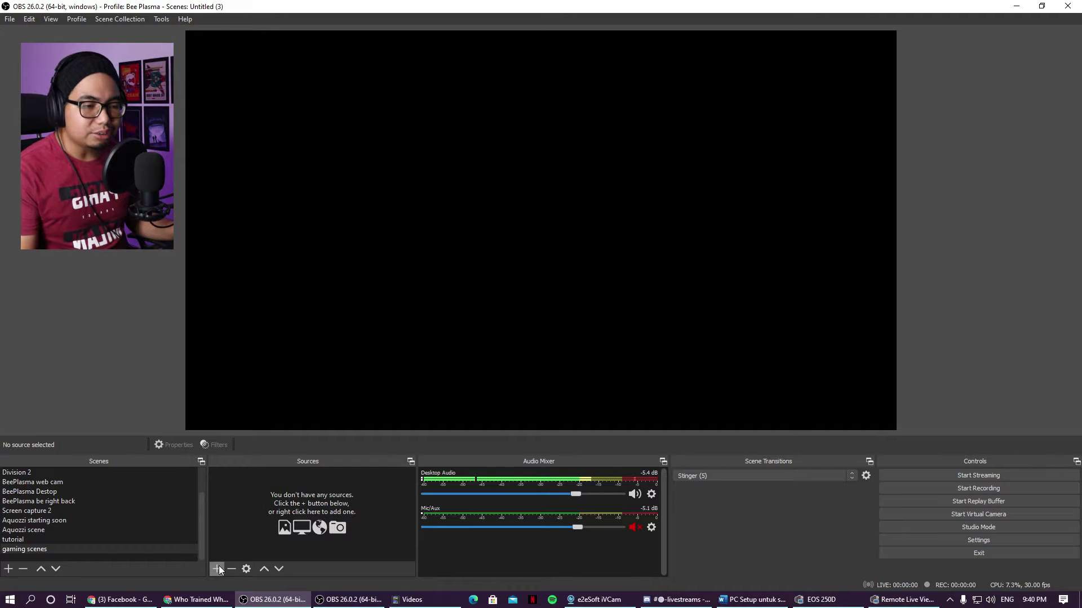
pyautogui.click(218, 569)
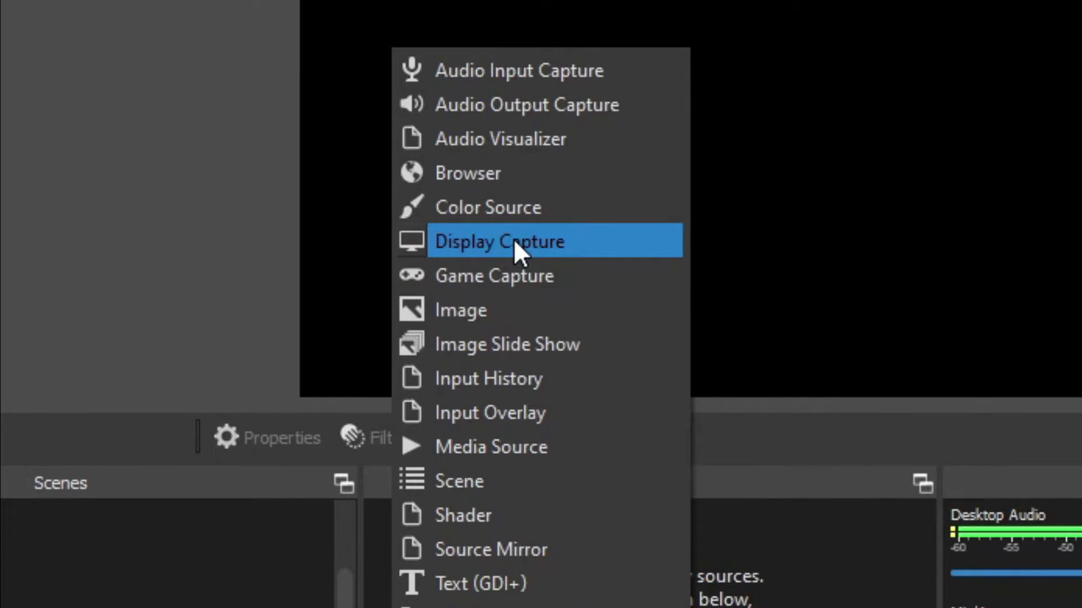
pyautogui.click(513, 239)
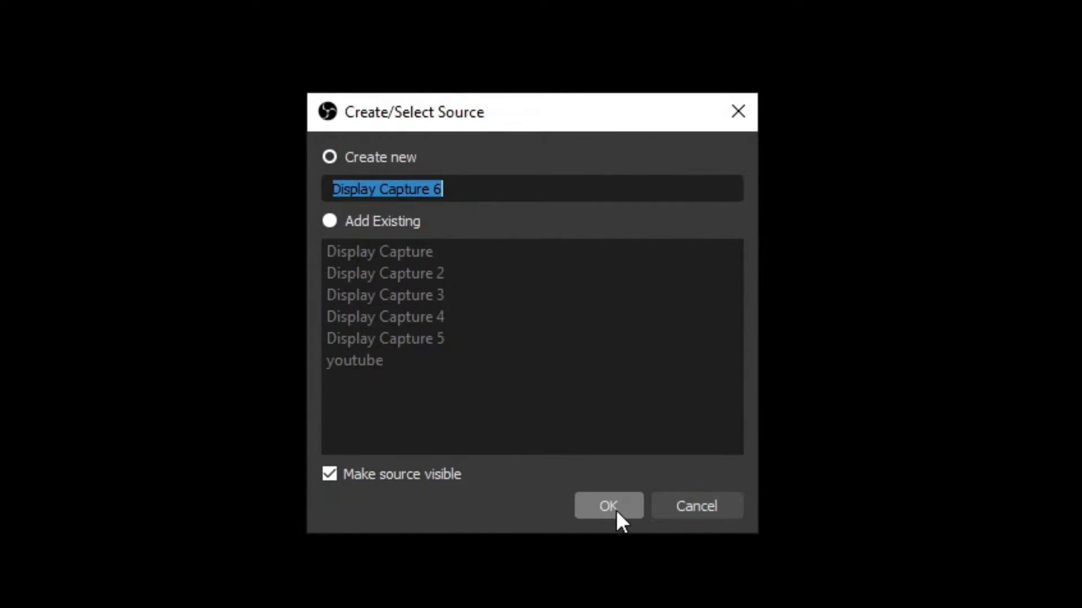
pyautogui.write('V')
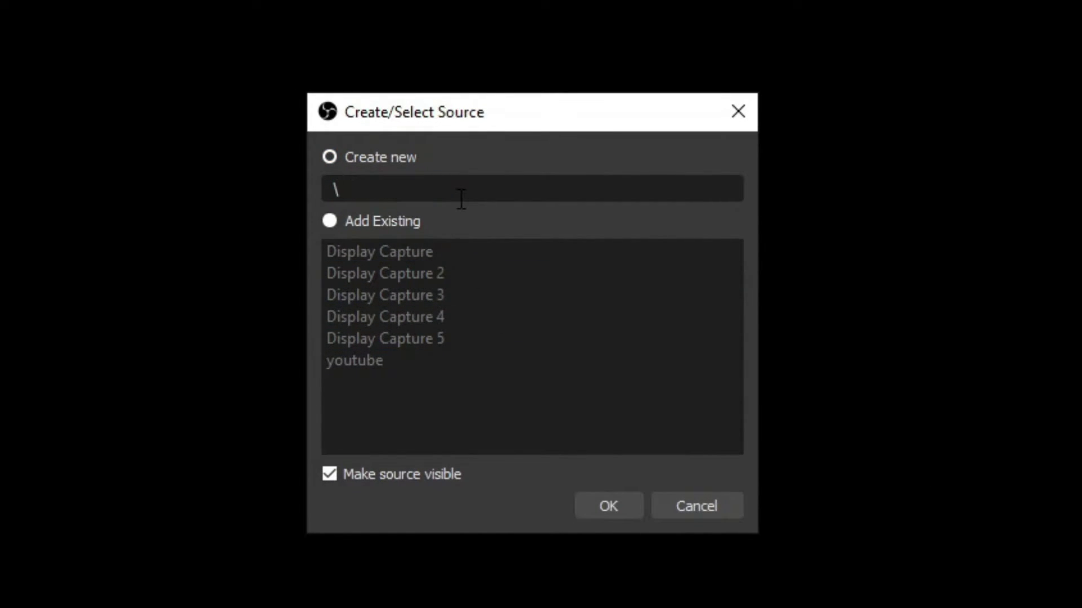
pyautogui.press('BackSpace')
pyautogui.write('game')
pyautogui.click(601, 506)
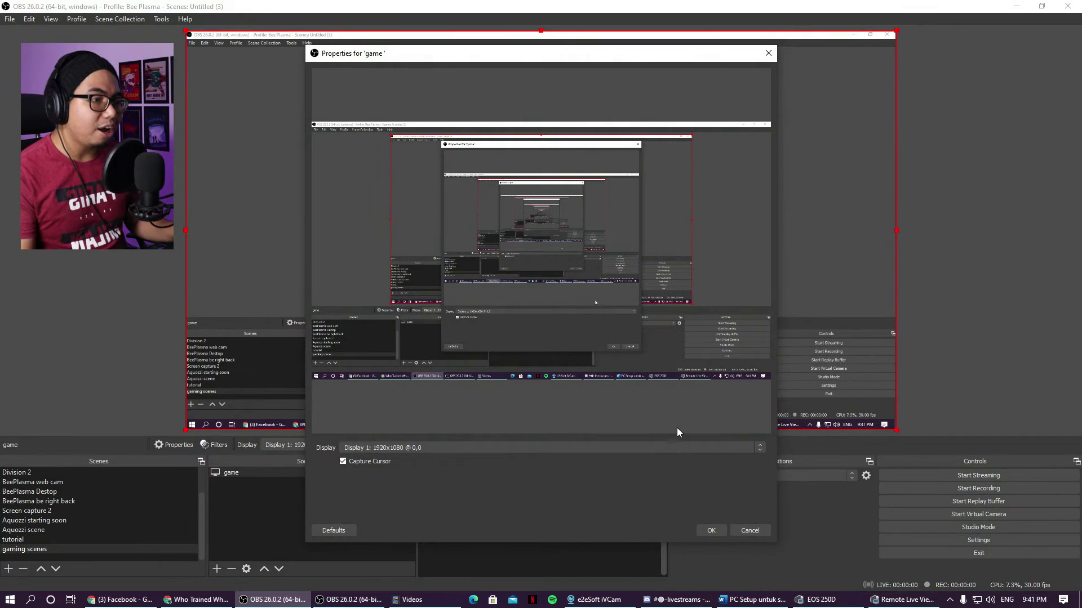
# Set the game source to capture Display 1: 1920x1080 @ 0,0 and accept its properties.
pyautogui.click(362, 448)
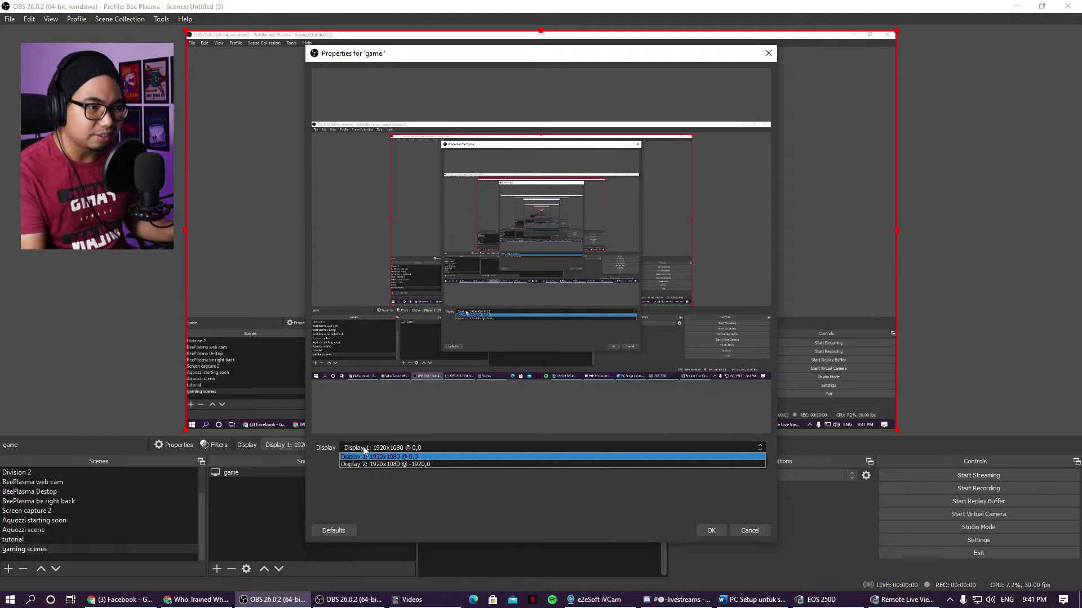
pyautogui.click(363, 448)
pyautogui.click(363, 448)
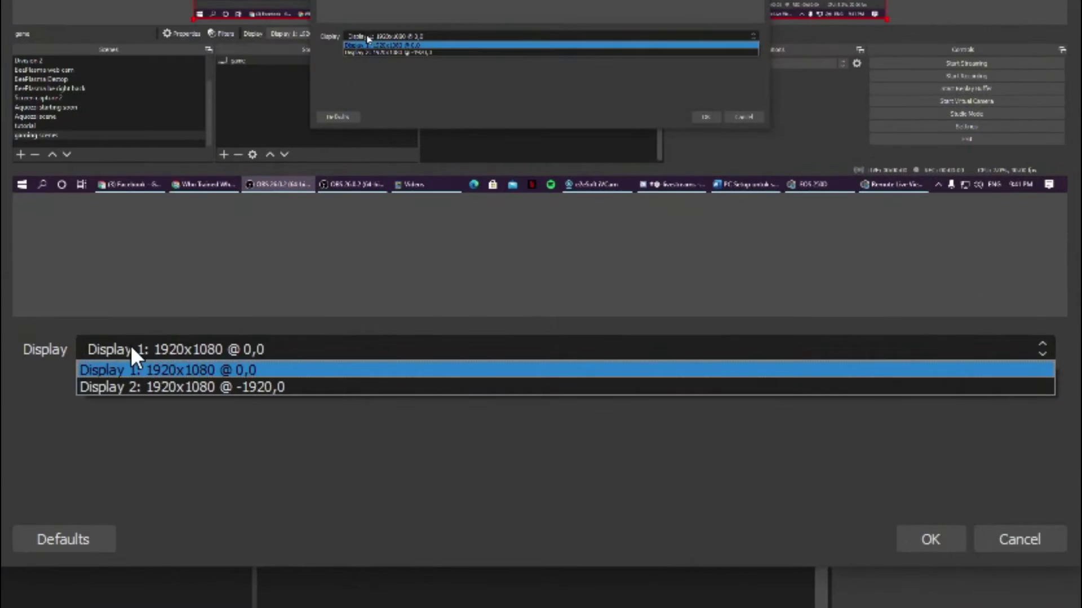
pyautogui.click(130, 346)
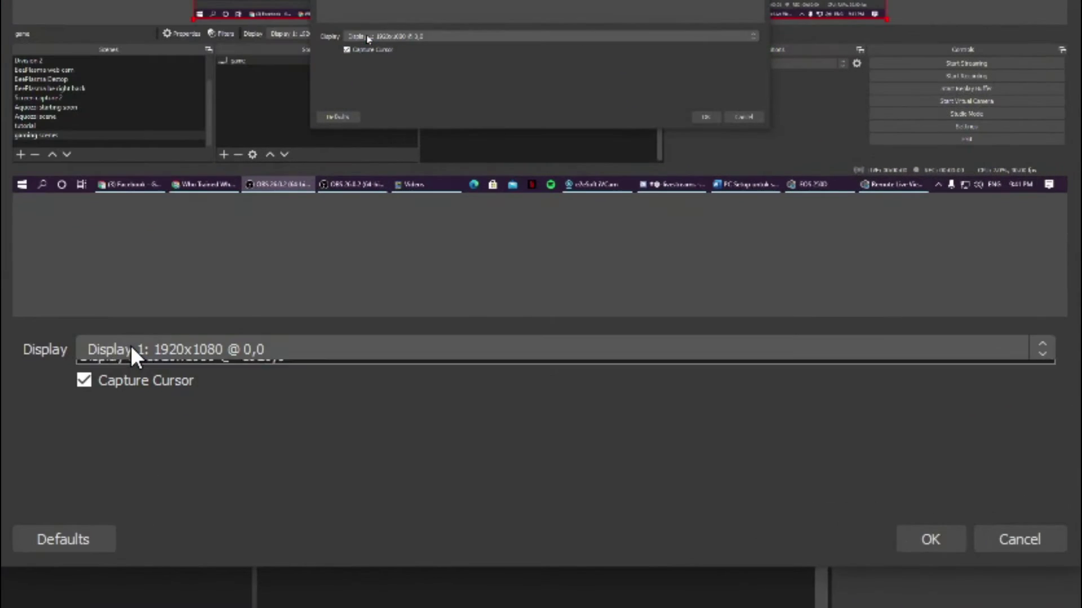
pyautogui.click(130, 346)
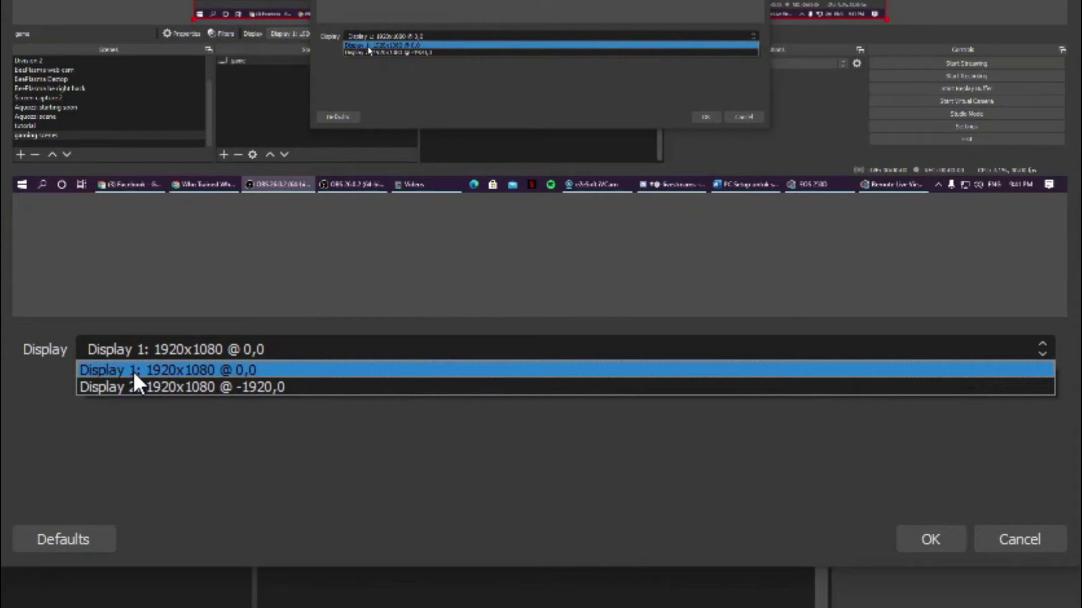
pyautogui.click(133, 371)
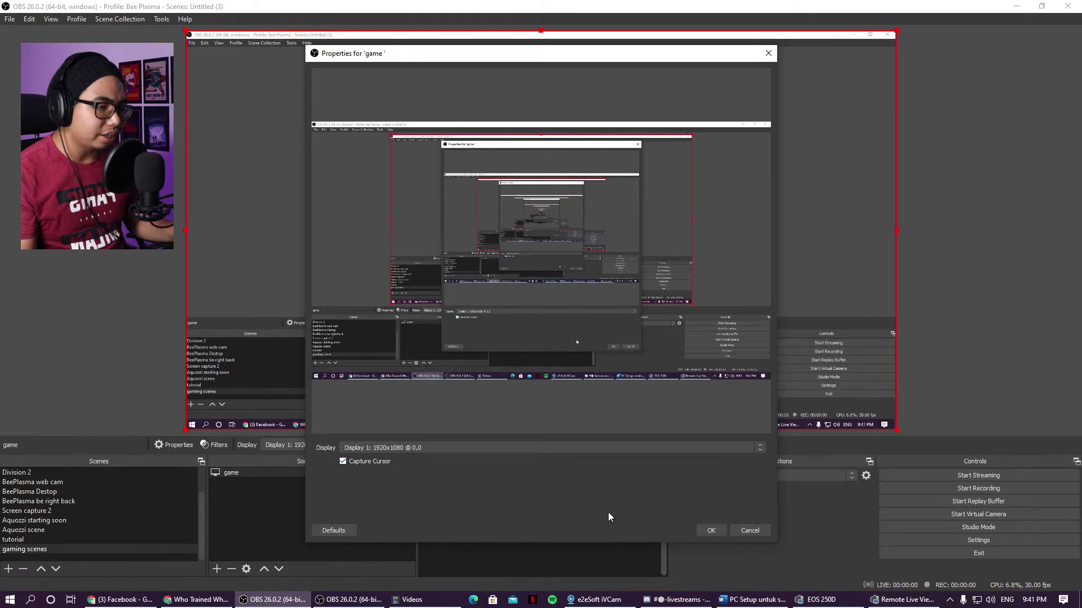
pyautogui.click(711, 531)
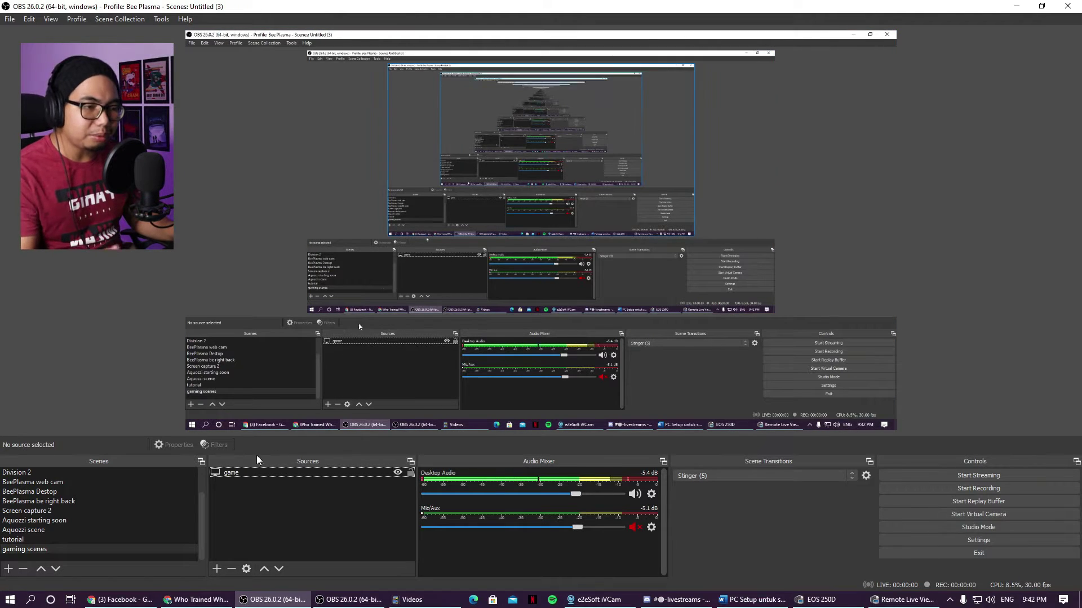
# Add a new Video Capture Device source named "mukaaa ku" to the scene.
pyautogui.click(218, 567)
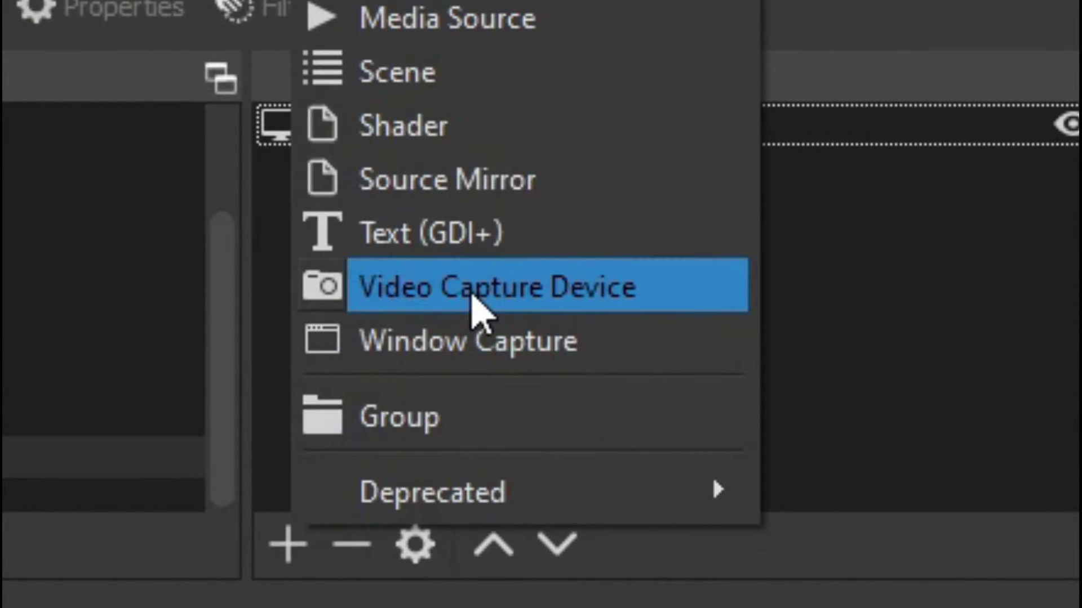
pyautogui.click(478, 307)
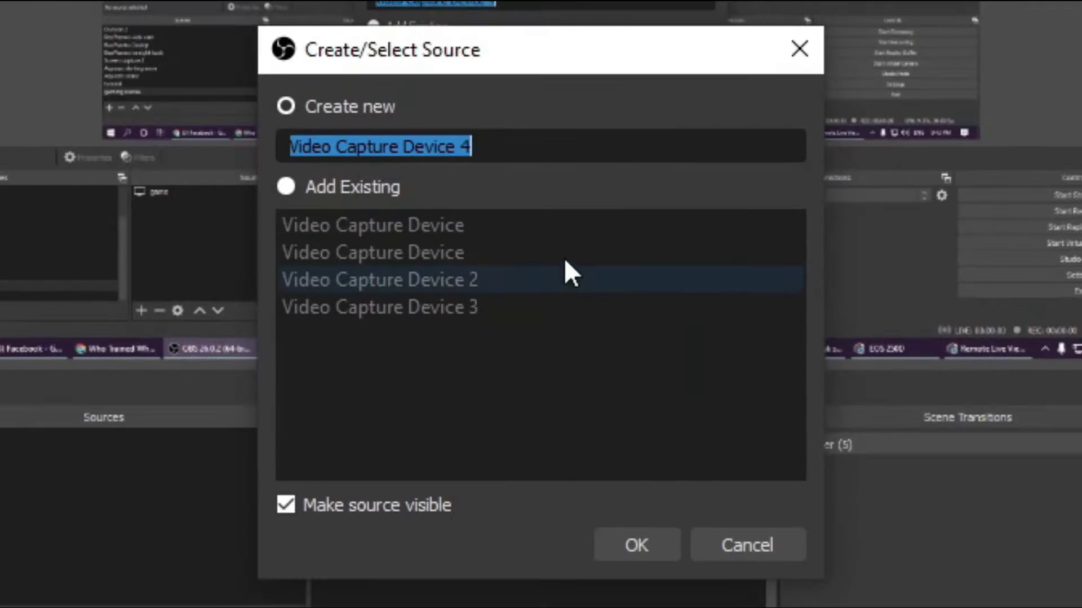
pyautogui.write('V')
pyautogui.press('BackSpace')
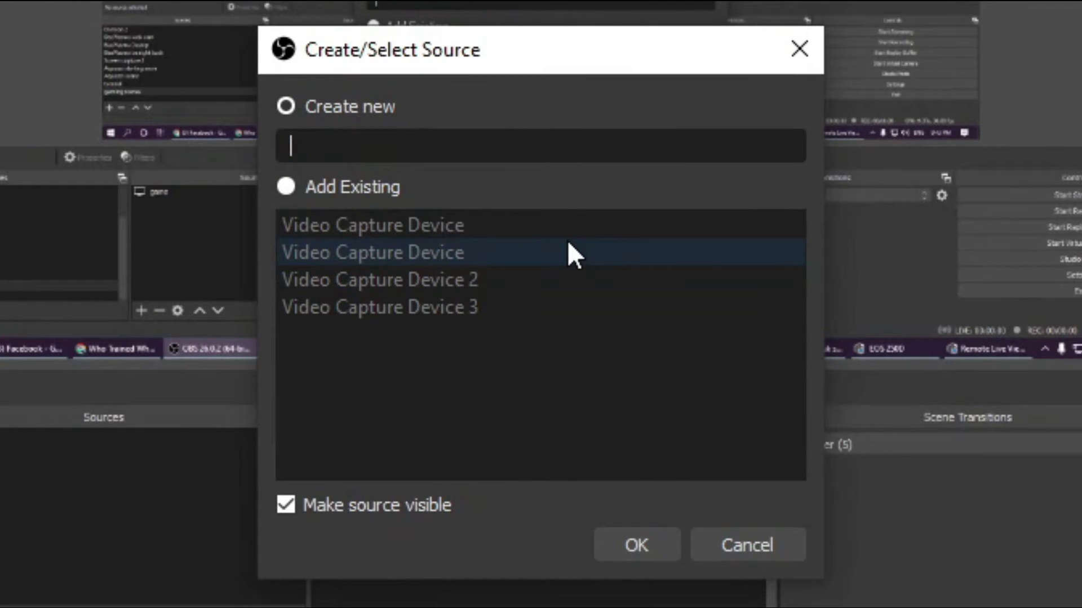
pyautogui.write('muiak')
pyautogui.press('BackSpace')
pyautogui.press('BackSpace')
pyautogui.press('BackSpace')
pyautogui.write('kaaa ')
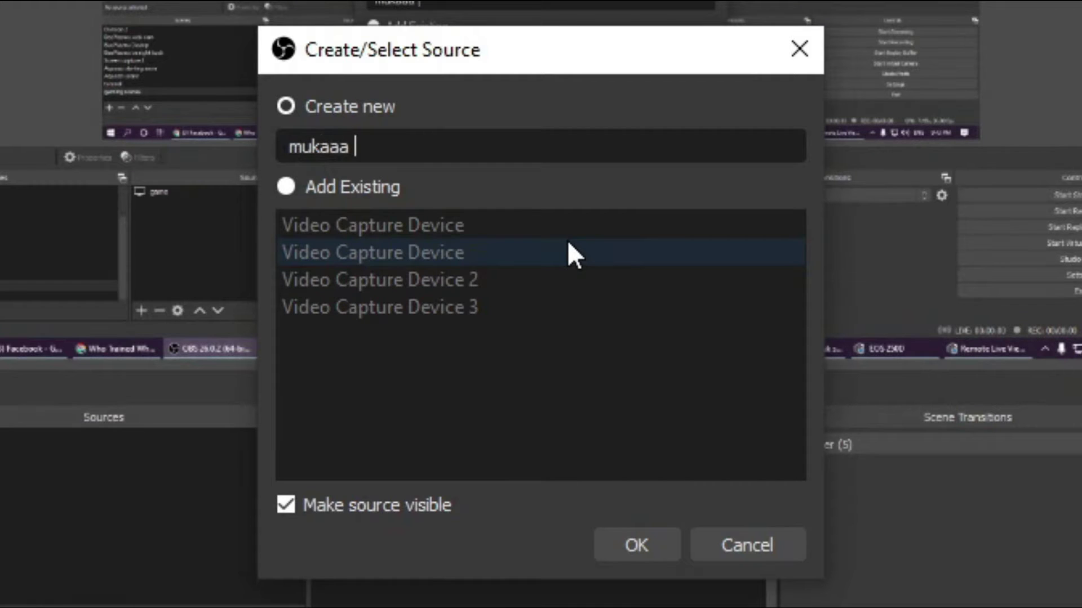
pyautogui.write('ku')
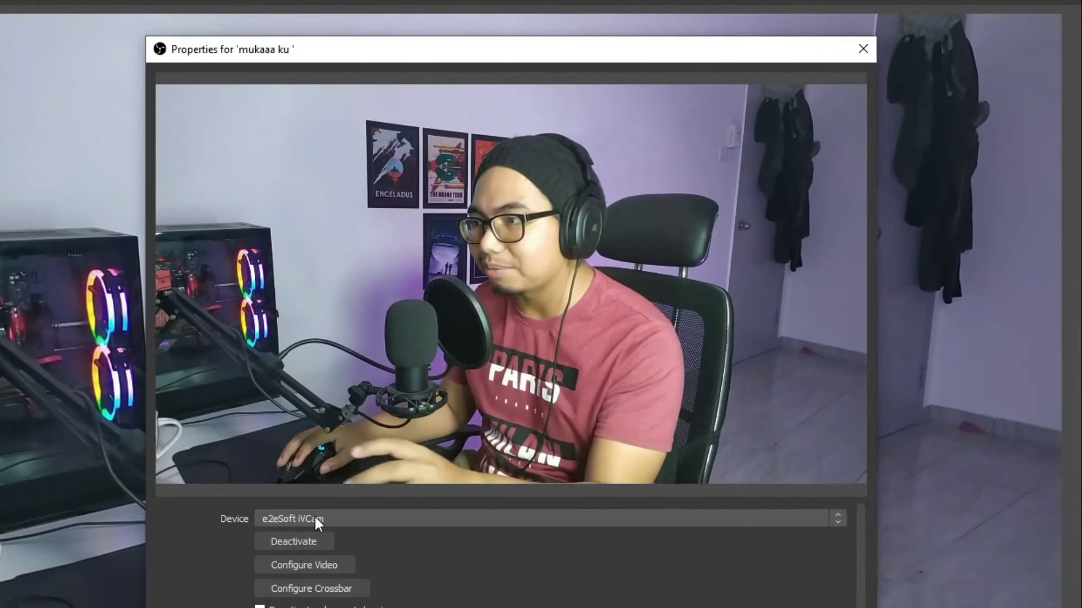
# Use e2eSoft iVCam as the device for the mukaaa ku source and accept its properties.
pyautogui.click(314, 518)
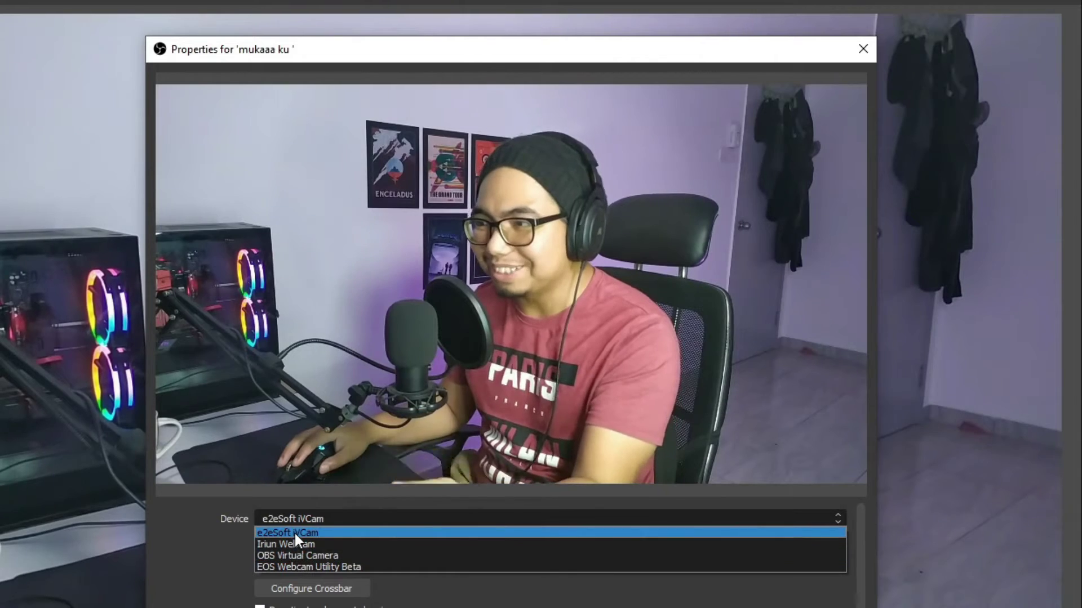
pyautogui.click(310, 517)
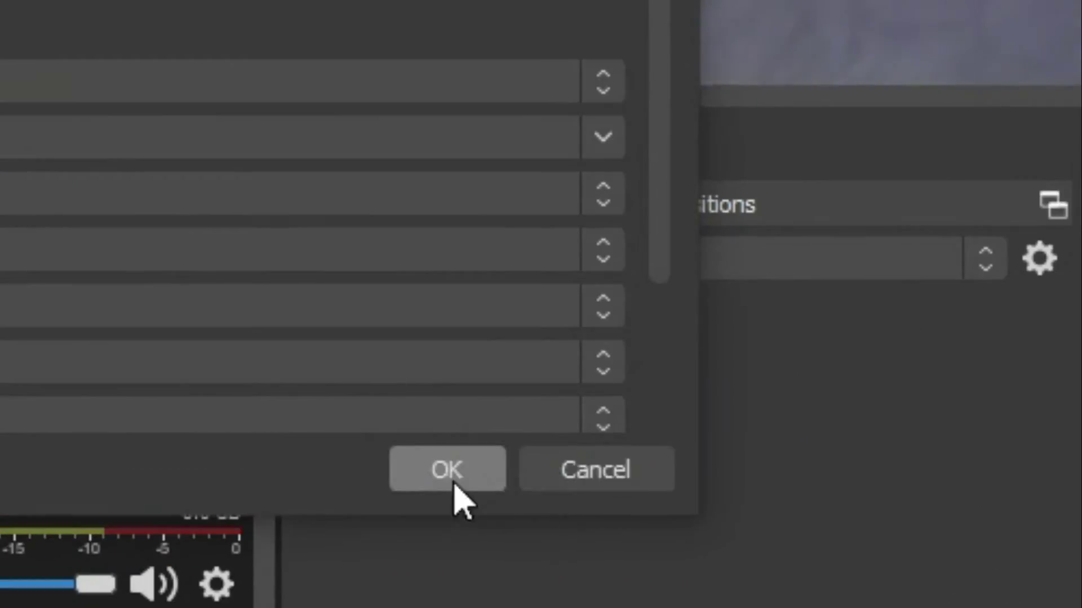
pyautogui.click(447, 469)
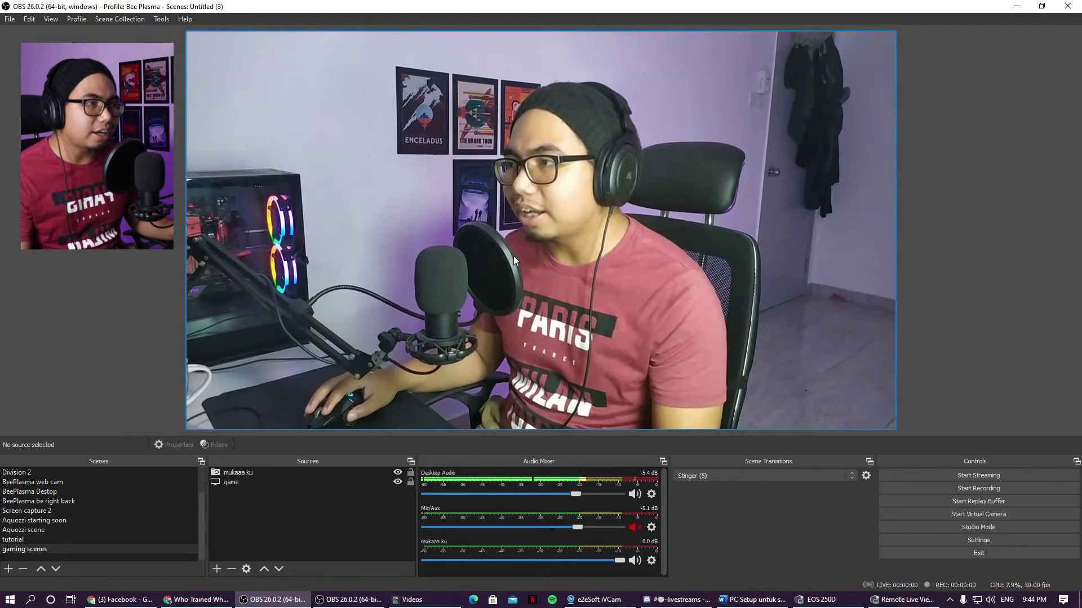
# Scale the webcam feed down to about a quarter of the canvas width and place it in the canvas's upper-right corner.
pyautogui.moveTo(489, 253)
pyautogui.mouseDown()
pyautogui.moveTo(549, 276)
pyautogui.moveTo(428, 254)
pyautogui.moveTo(504, 230)
pyautogui.moveTo(467, 212)
pyautogui.moveTo(480, 251)
pyautogui.mouseUp()
pyautogui.moveTo(183, 29); pyautogui.dragTo(672, 379)
pyautogui.moveTo(745, 424); pyautogui.dragTo(737, 170)
pyautogui.click(944, 194)
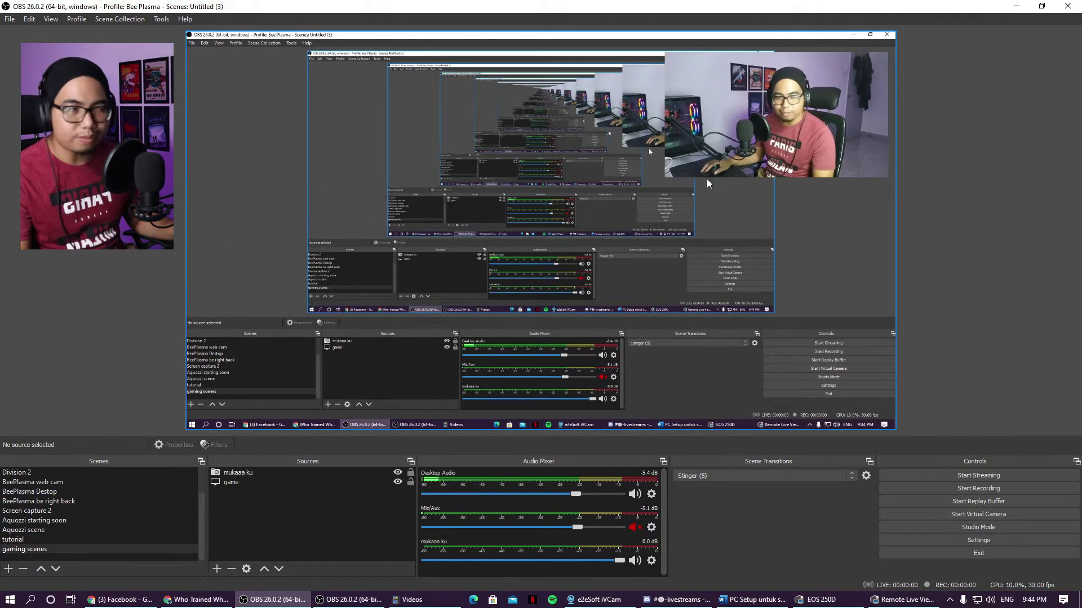
pyautogui.click(720, 141)
pyautogui.moveTo(720, 141); pyautogui.dragTo(753, 132)
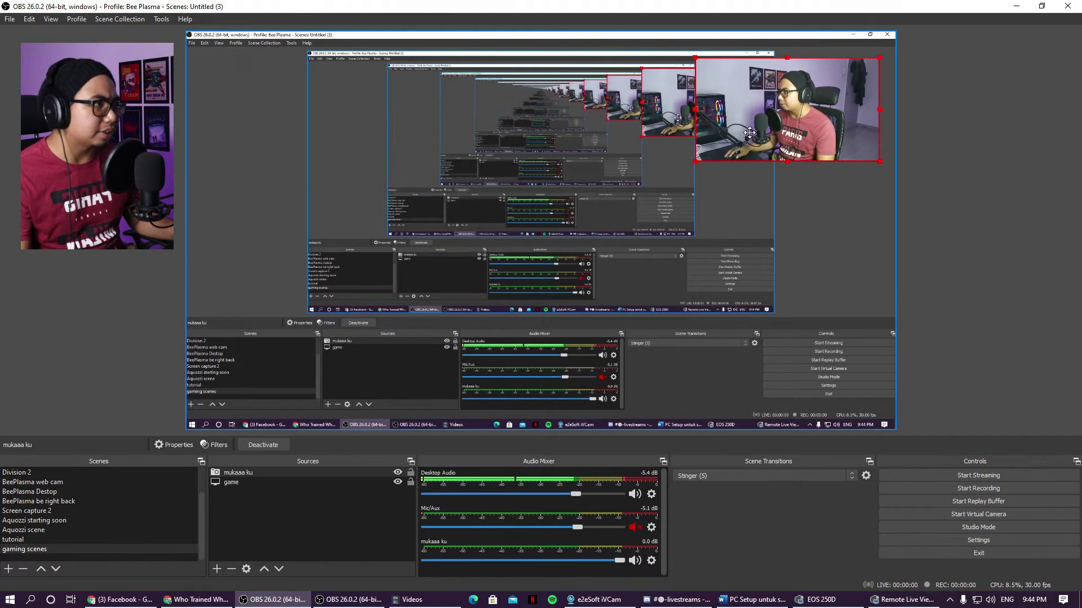
pyautogui.click(483, 274)
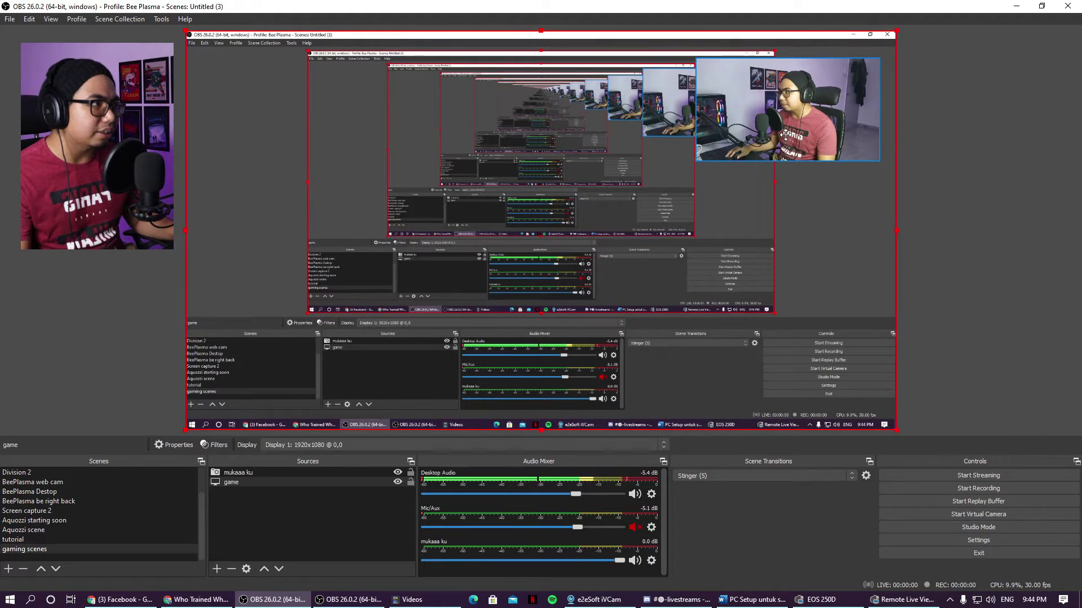
pyautogui.moveTo(786, 135); pyautogui.dragTo(791, 125)
# Add a new Audio Input Capture source named "mic aku" to the scene.
pyautogui.click(218, 552)
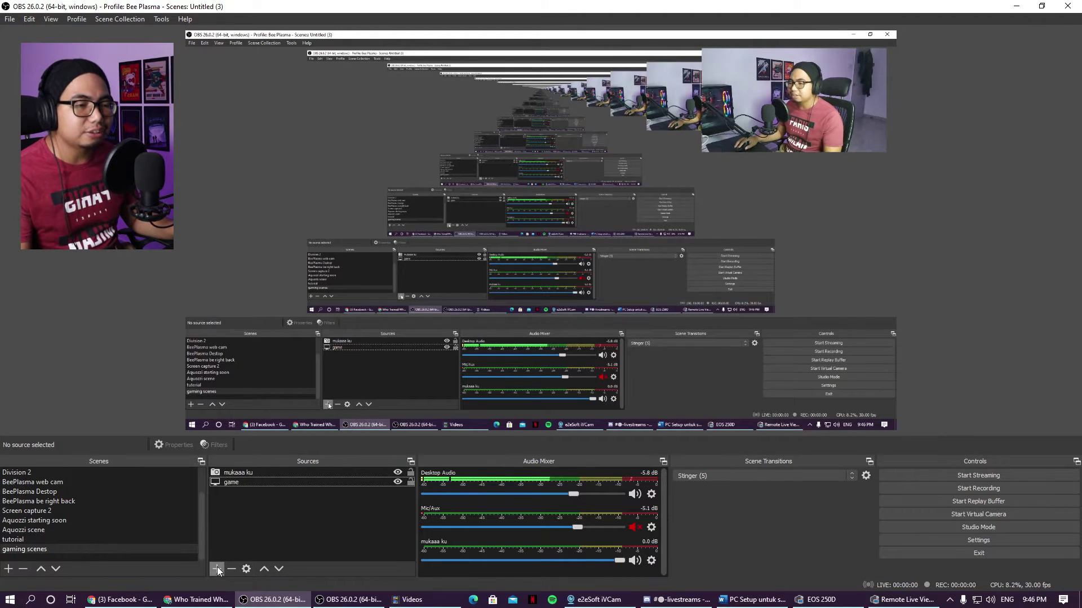
pyautogui.click(218, 566)
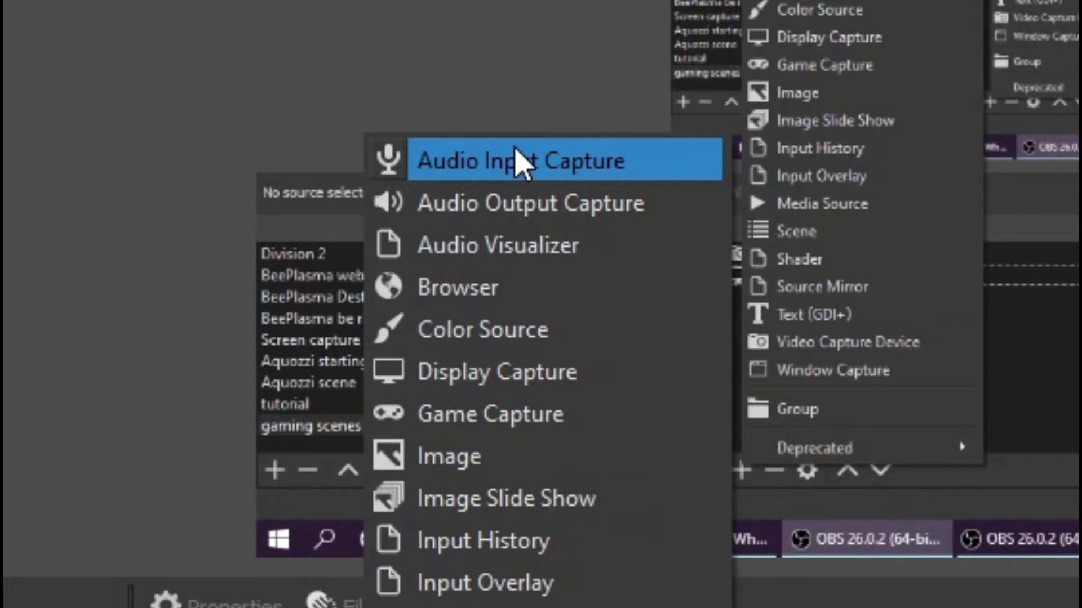
pyautogui.click(555, 179)
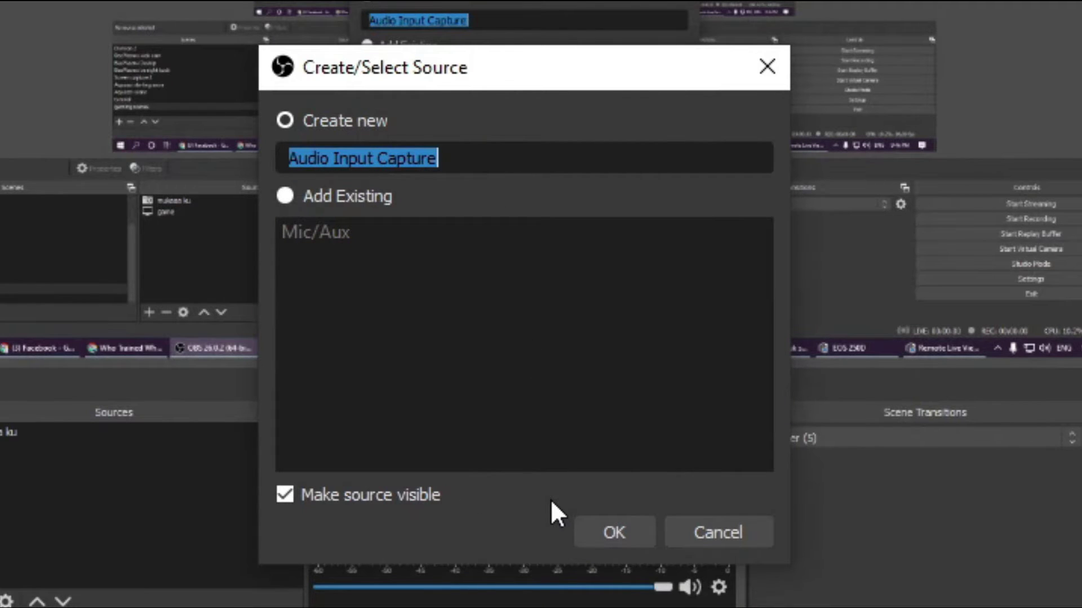
pyautogui.write('V')
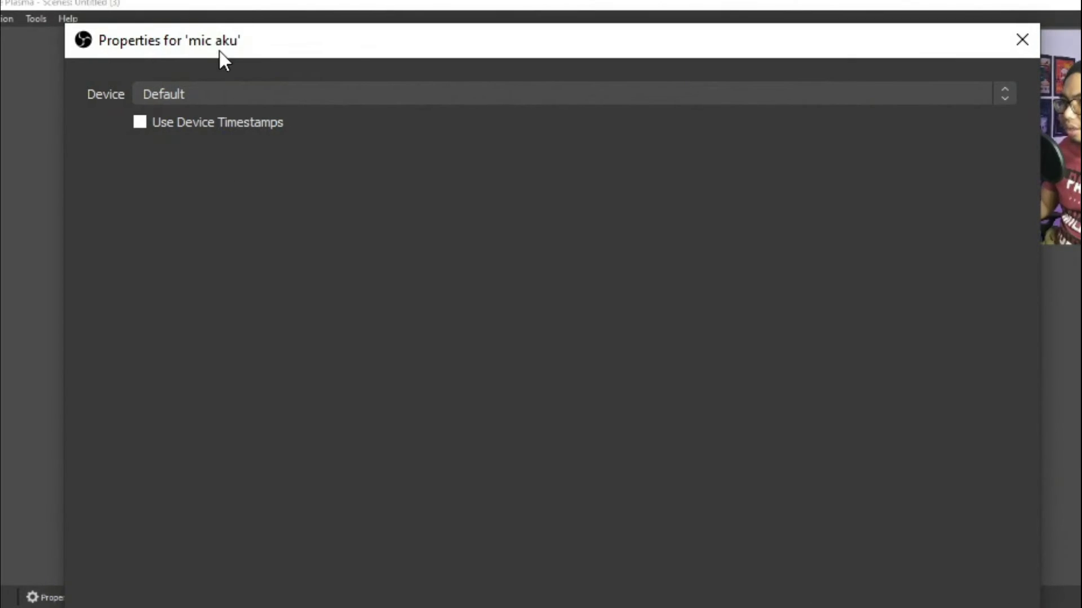
# Set the mic aku device to Microphone (CORSAIR HS60 SURROUND Gaming Dongle) and accept its properties.
pyautogui.click(238, 92)
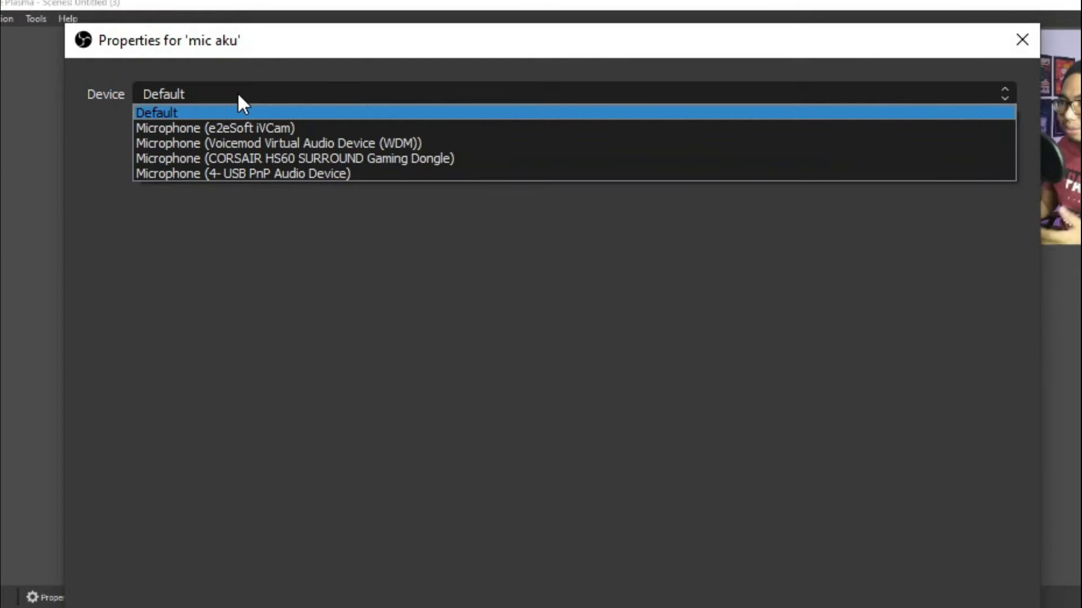
pyautogui.click(238, 93)
pyautogui.click(238, 92)
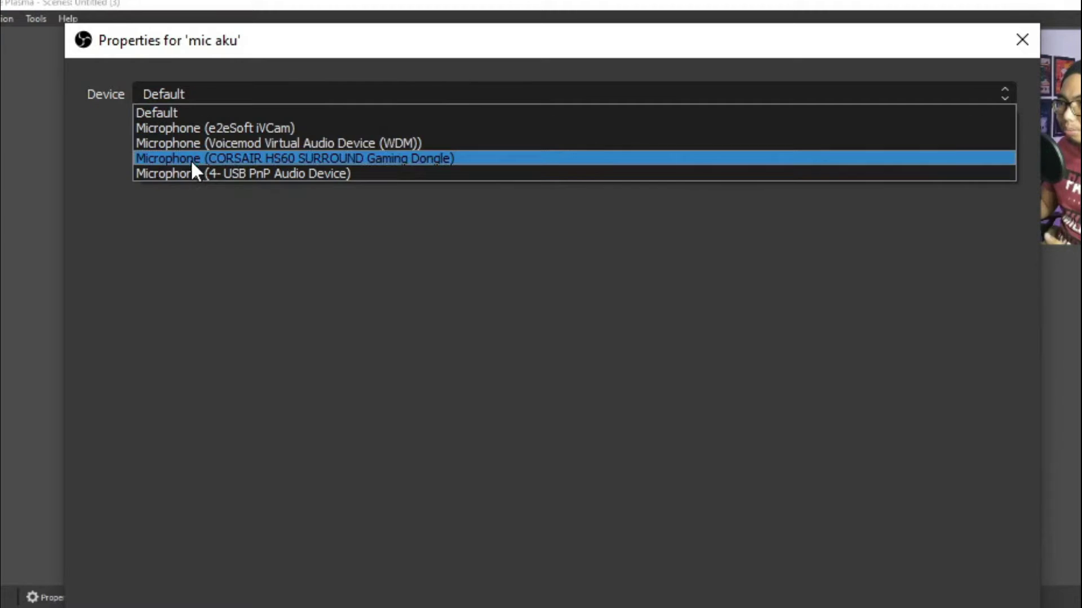
pyautogui.click(186, 158)
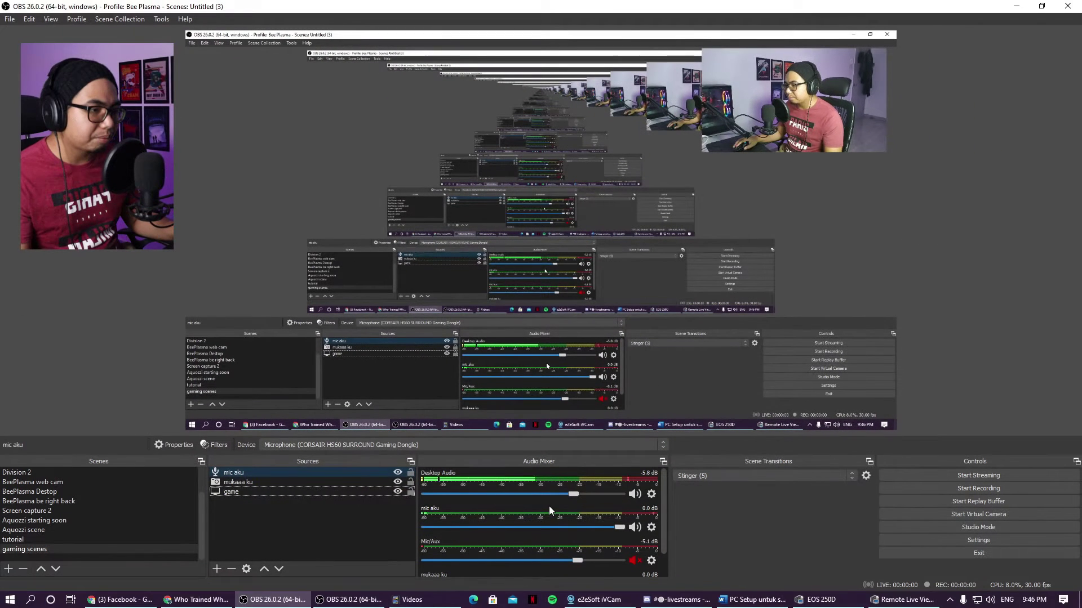
# Examine the audio mixer levels for Desktop Audio, mic aku, Mic/Aux and mukaaa ku.
pyautogui.scroll(-2, 517, 522)
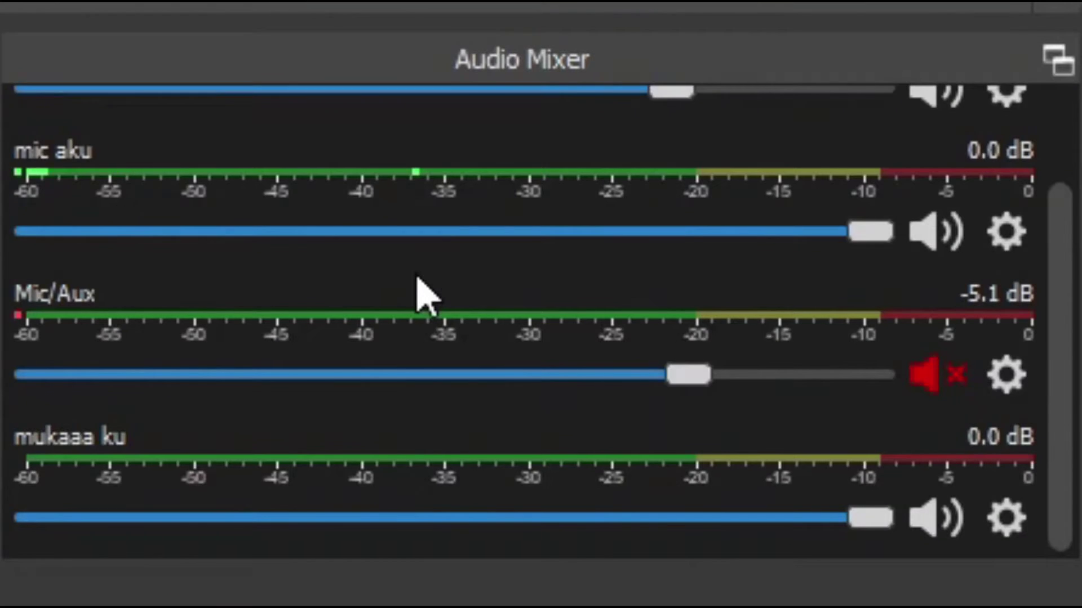
pyautogui.scroll(2, 515, 515)
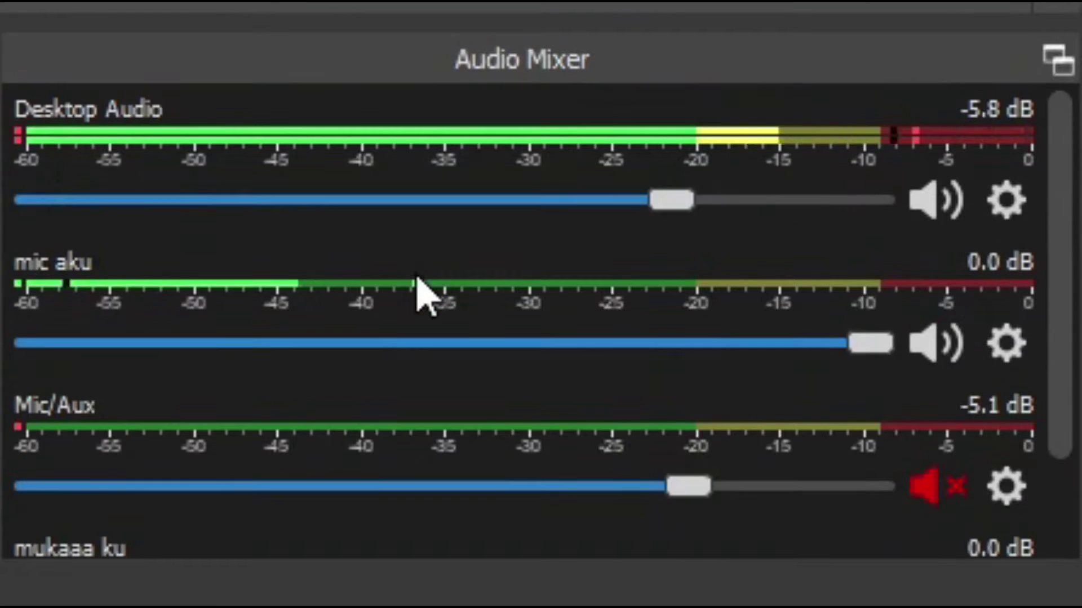
pyautogui.scroll(-2, 515, 515)
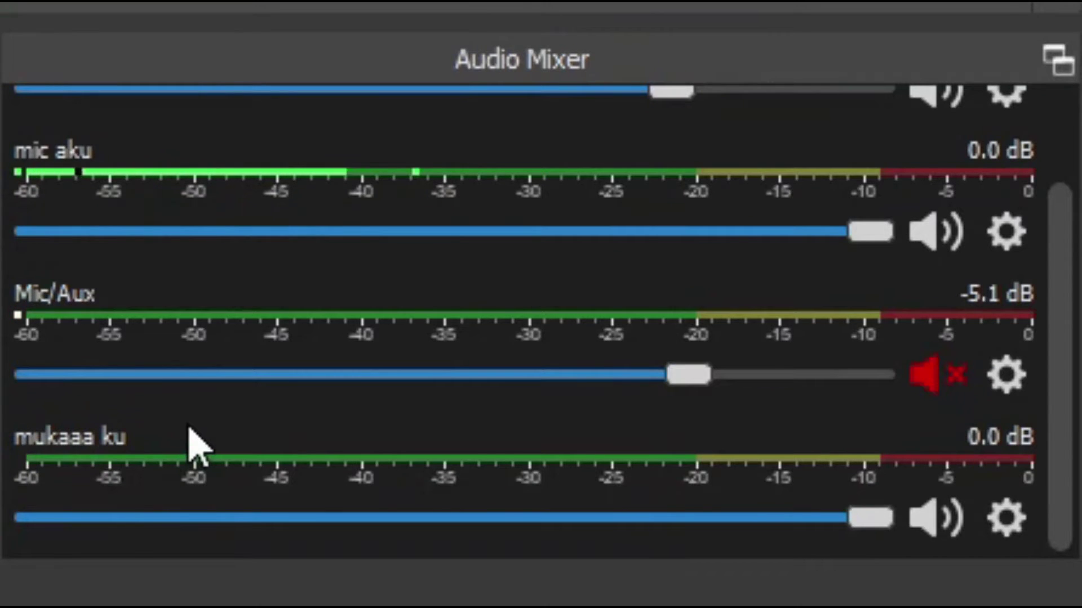
pyautogui.scroll(2, 191, 442)
# Open the output settings and change the output mode to Simple.
pyautogui.click(45, 297)
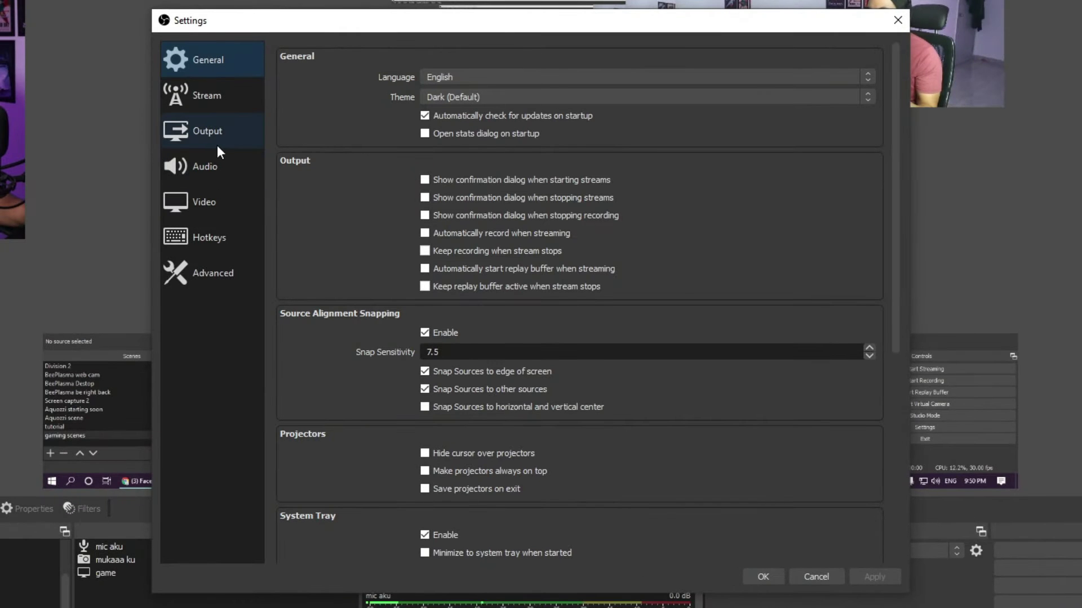
pyautogui.click(213, 144)
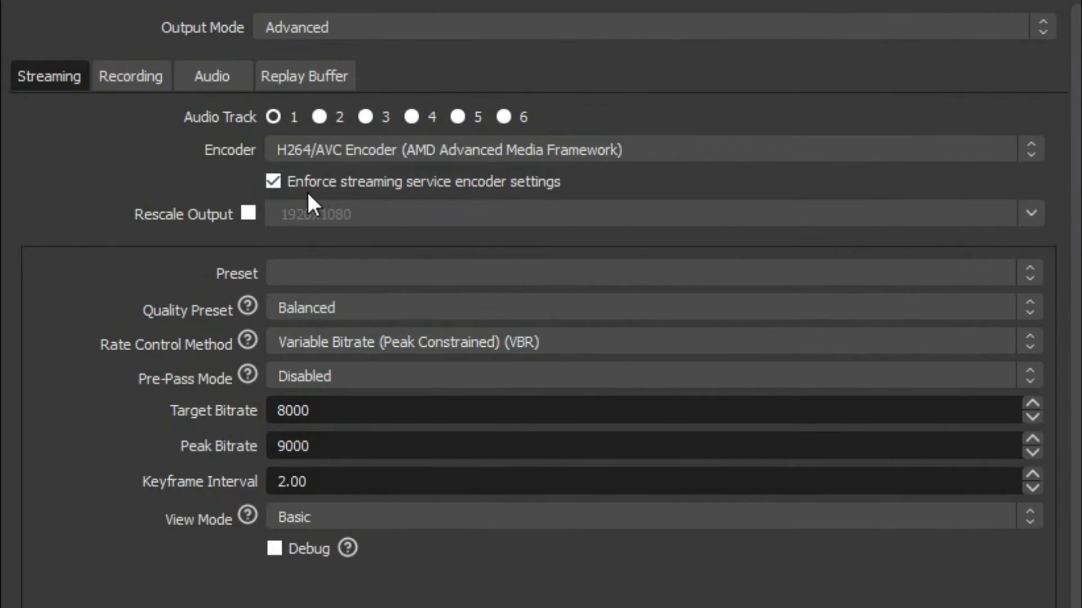
pyautogui.click(289, 25)
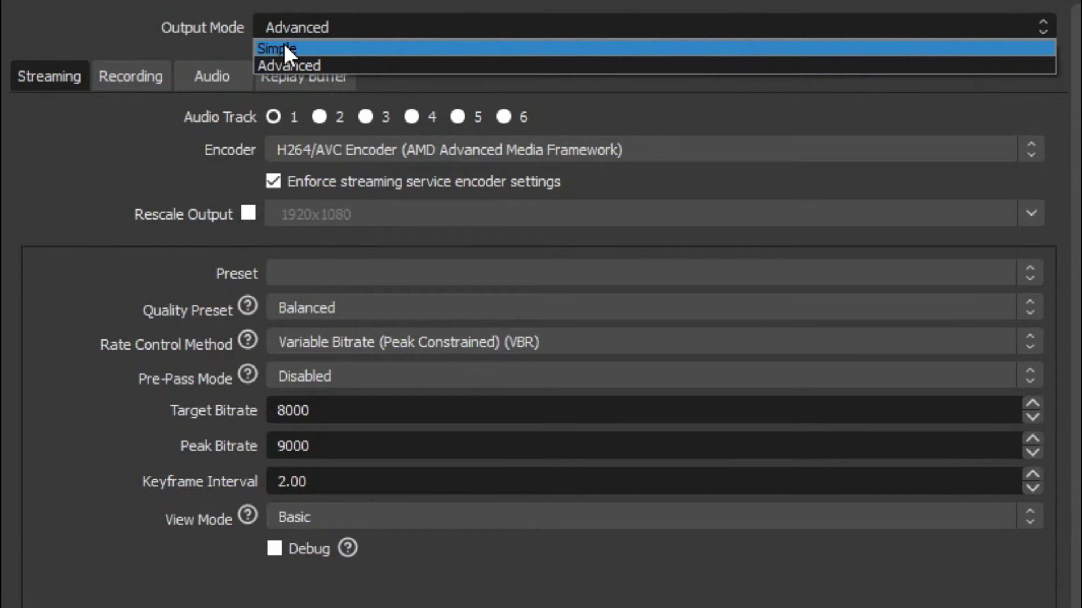
pyautogui.click(282, 48)
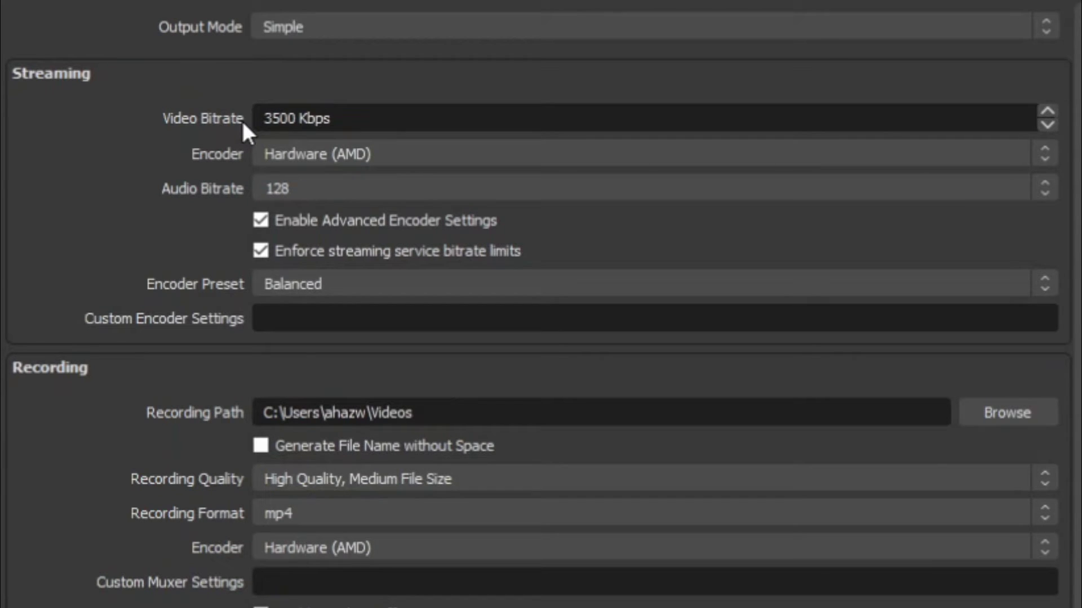
# Set the streaming video bitrate to 4000 Kbps.
pyautogui.press('BackSpace')
pyautogui.press('BackSpace')
pyautogui.write('40')
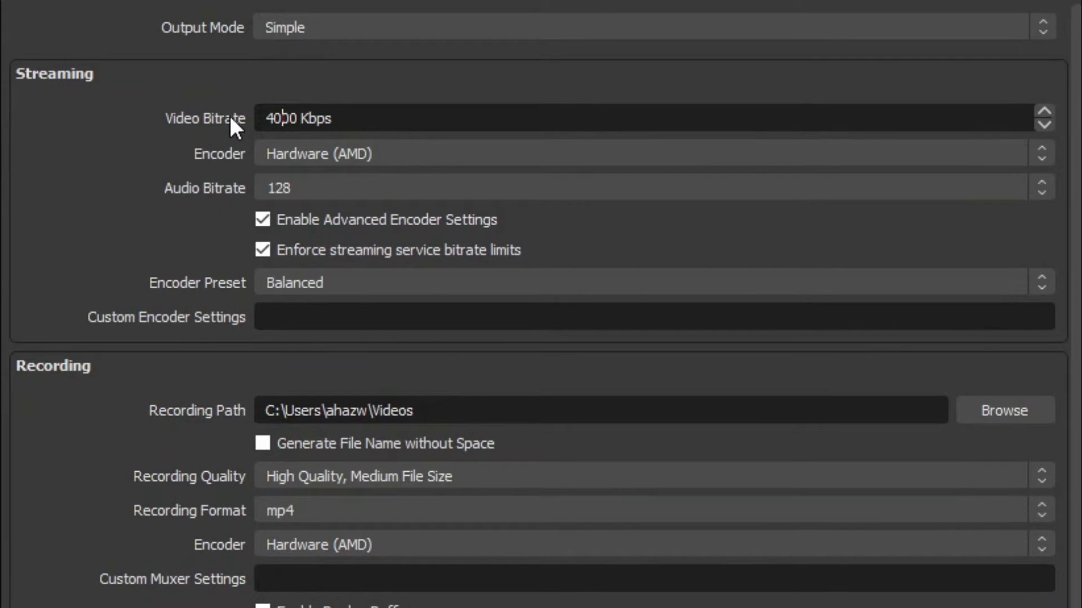
pyautogui.hotkey('ctrl', 'a')
# Examine the streaming encoder choices, Software (x264) and Hardware (AMD), and keep Hardware (AMD) selected.
pyautogui.click(286, 153)
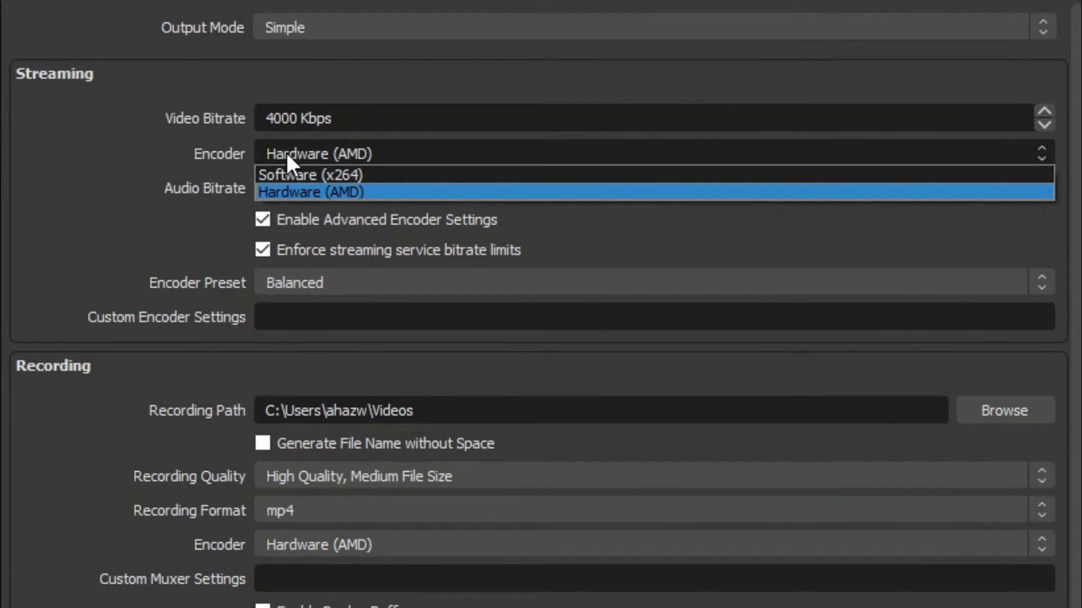
pyautogui.click(286, 153)
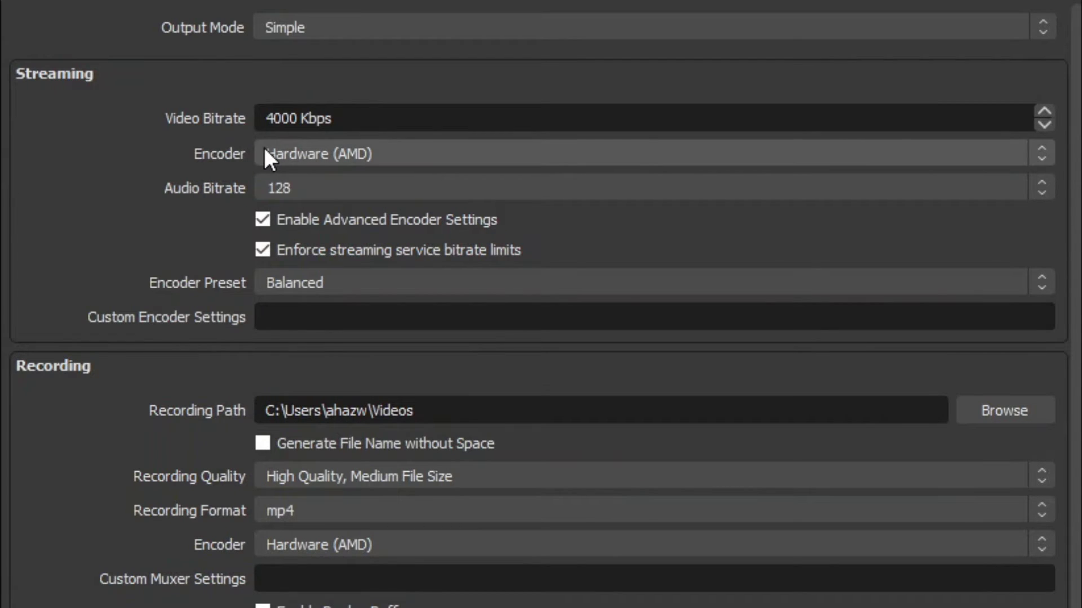
pyautogui.click(280, 158)
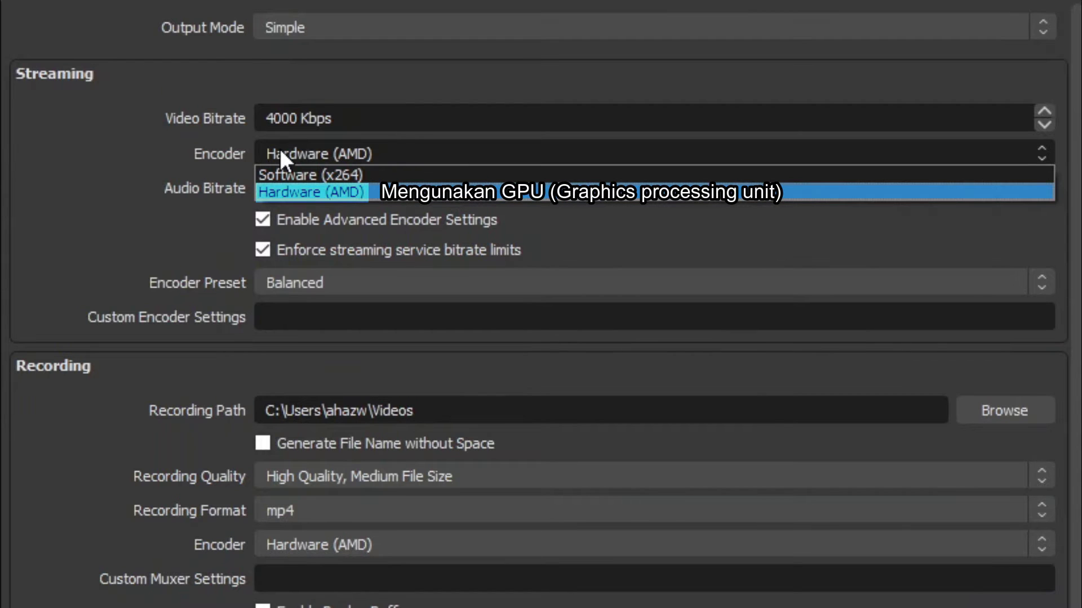
pyautogui.click(336, 160)
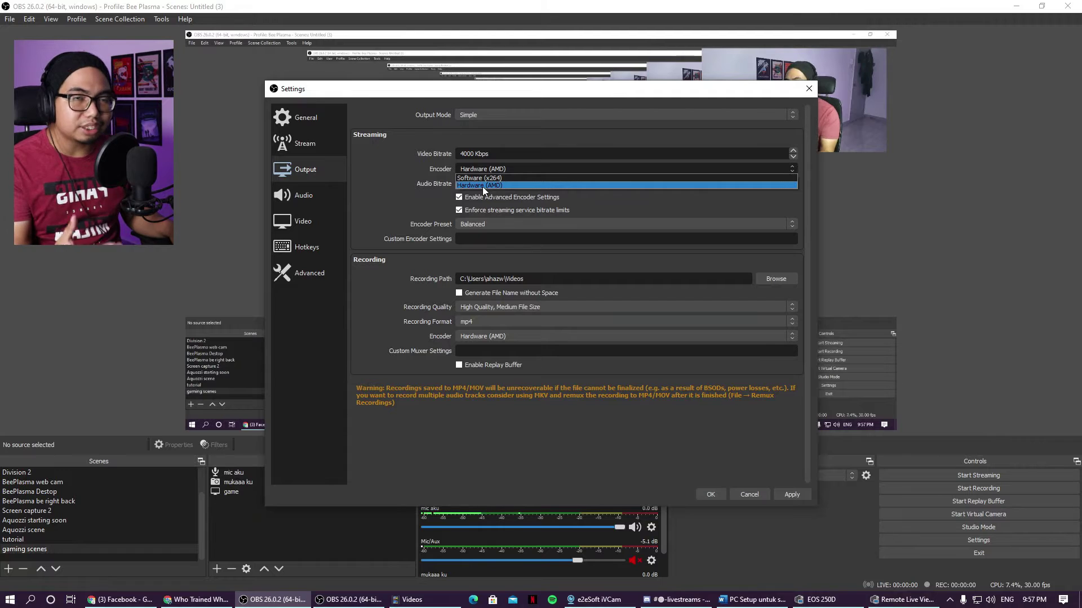
pyautogui.click(482, 186)
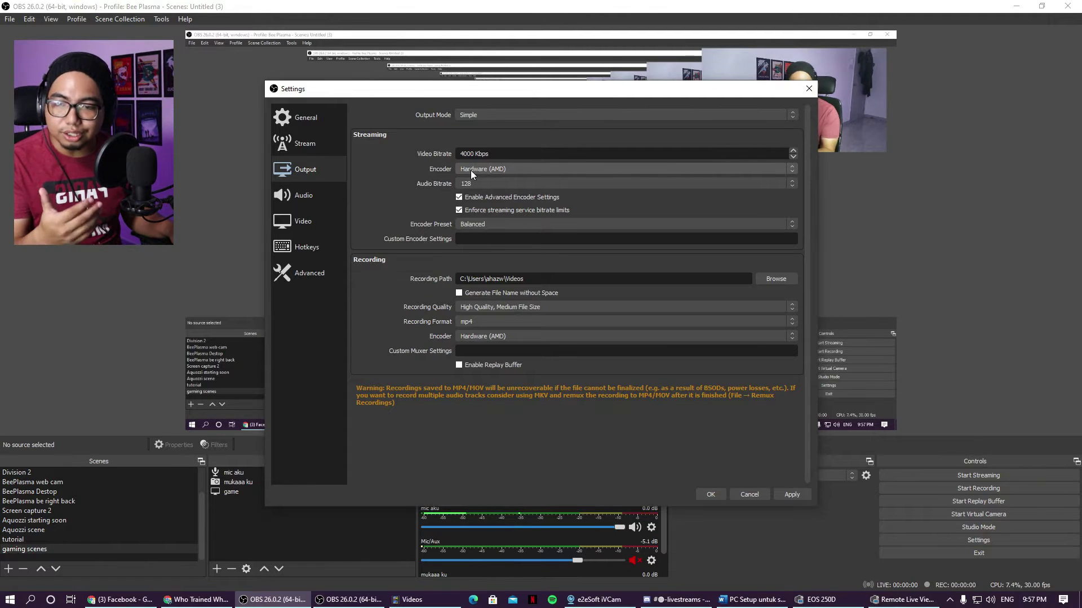
pyautogui.click(470, 170)
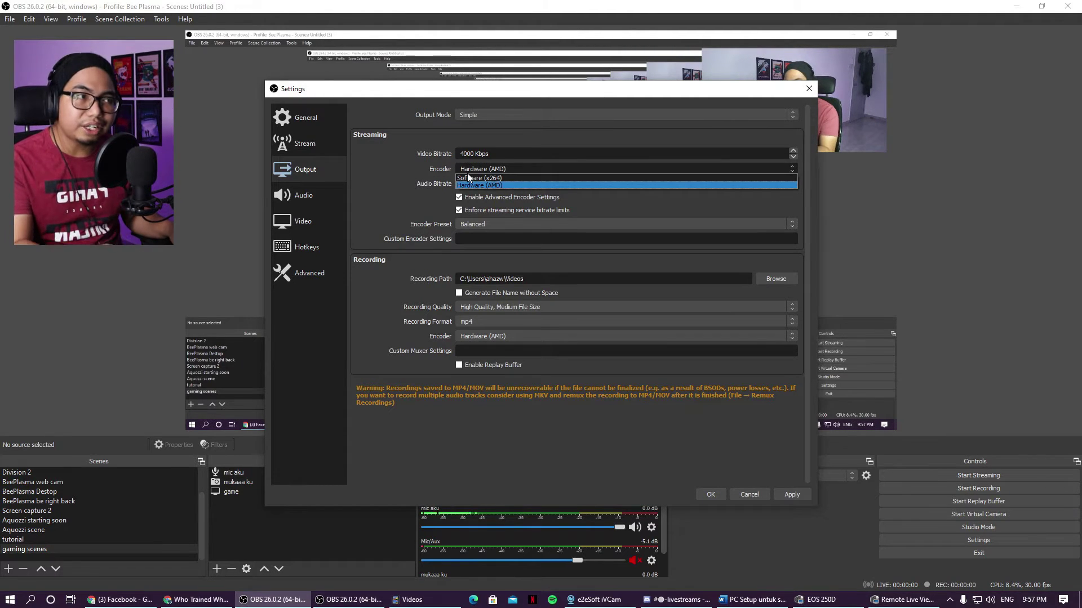
pyautogui.click(467, 174)
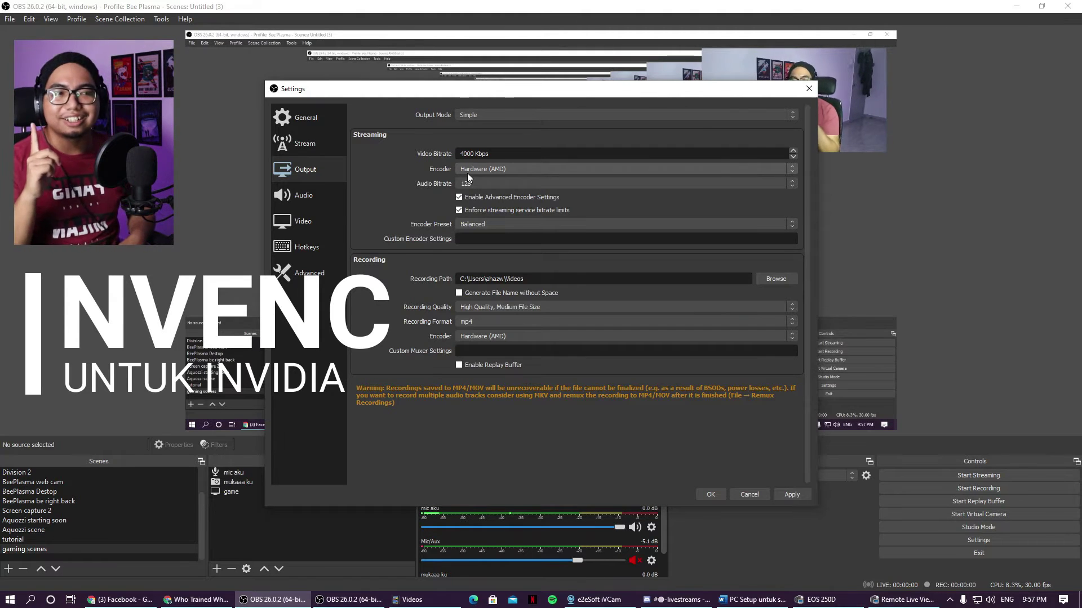
pyautogui.click(467, 172)
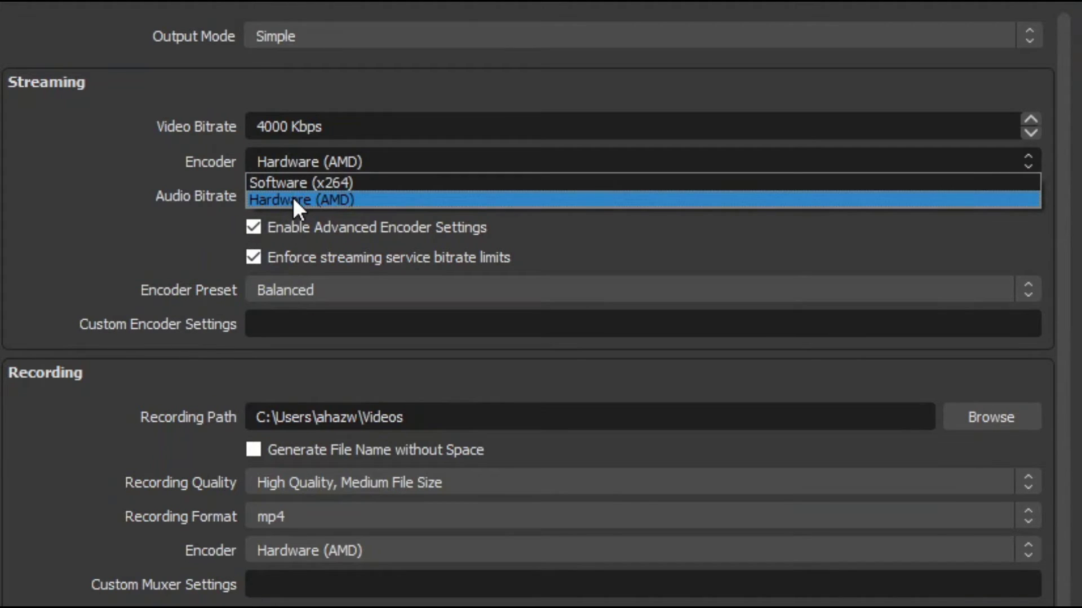
pyautogui.click(276, 160)
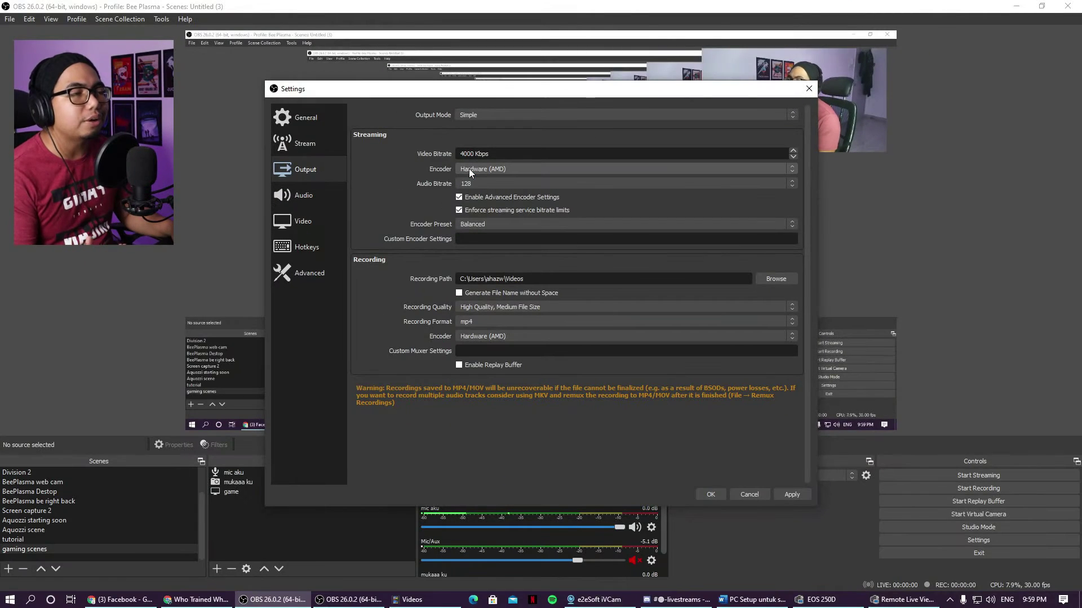
pyautogui.click(469, 168)
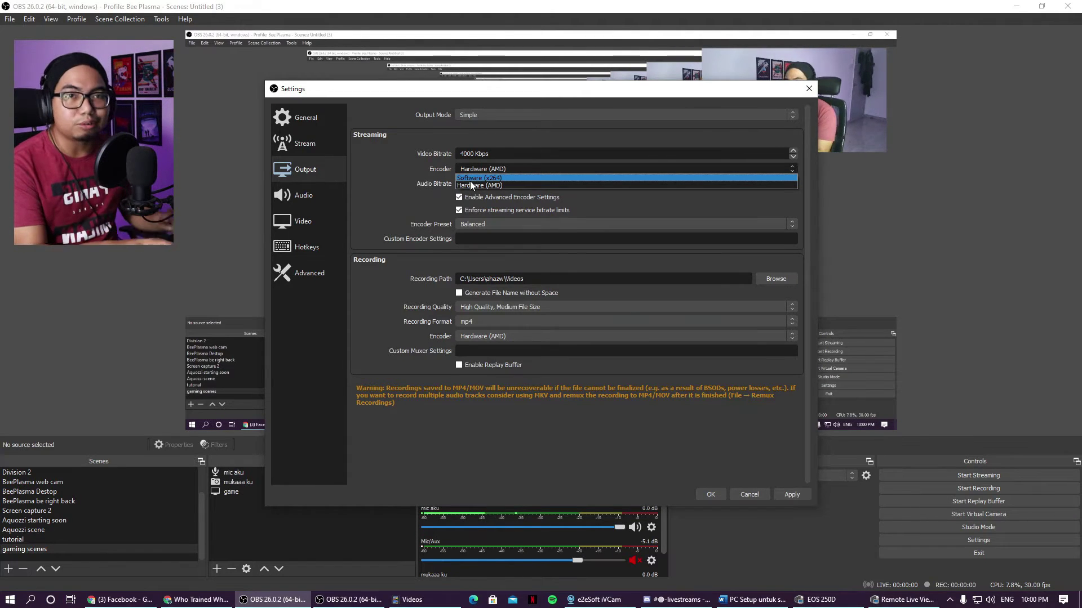
pyautogui.click(462, 184)
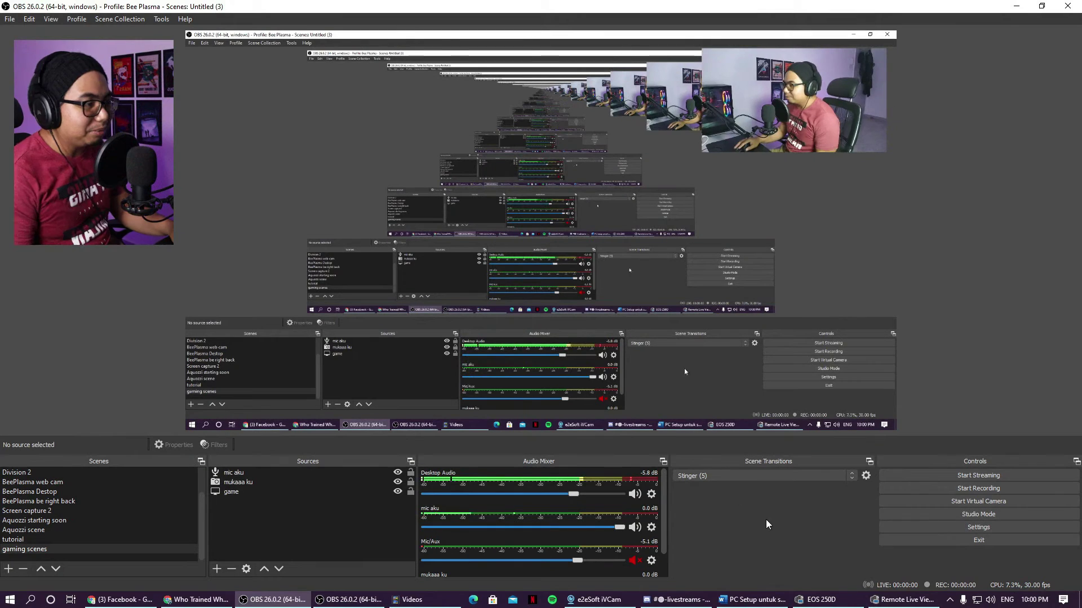
# Open the video settings and examine the base canvas resolution and the available output (scaled) resolutions.
pyautogui.click(952, 527)
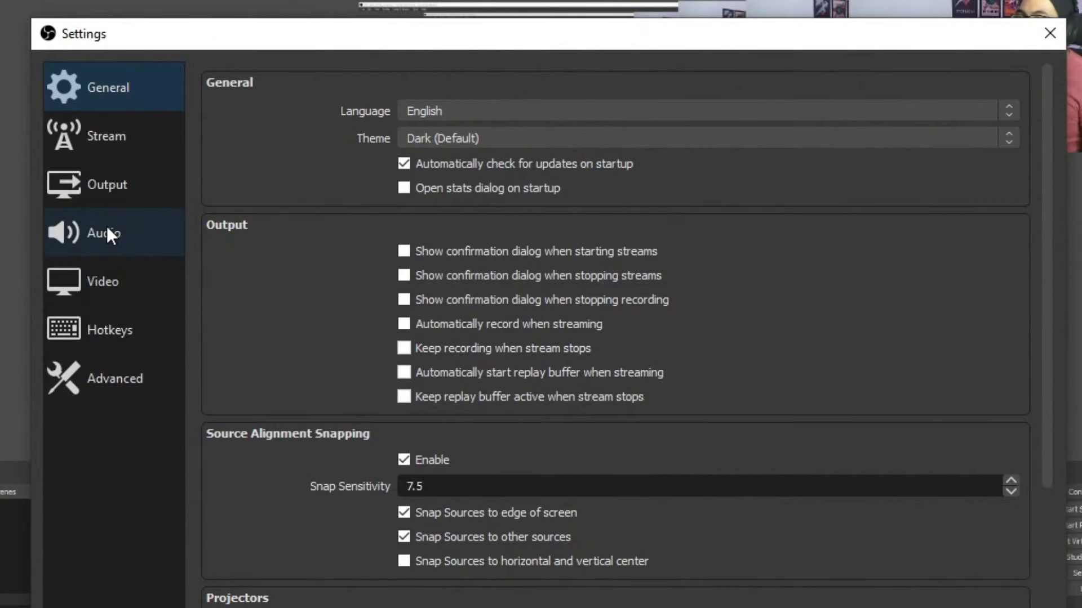
pyautogui.click(307, 191)
pyautogui.click(93, 275)
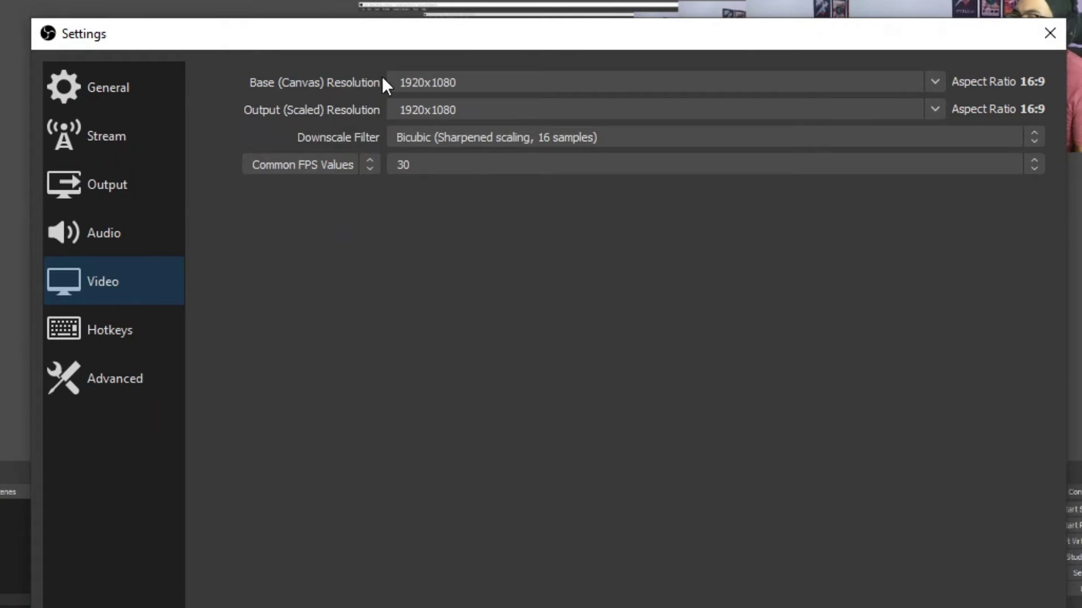
pyautogui.doubleClick(417, 82)
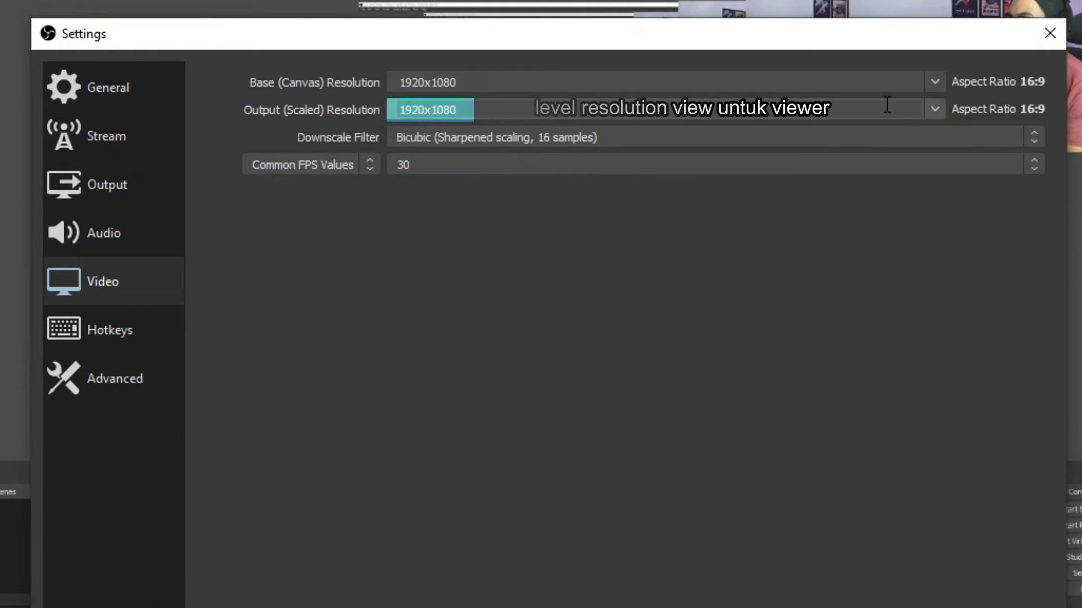
pyautogui.click(935, 111)
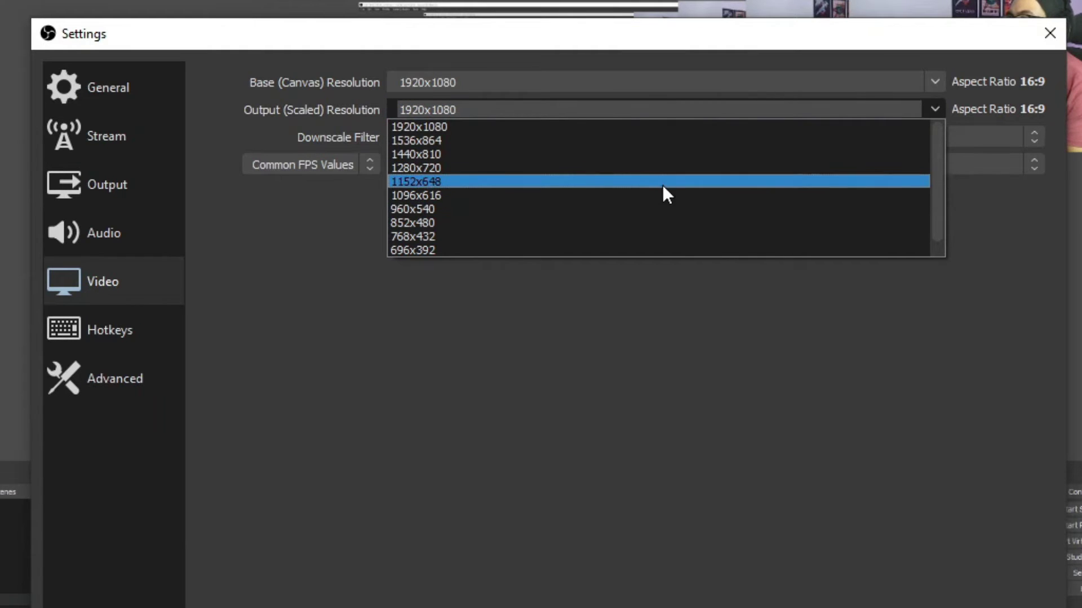
pyautogui.click(936, 108)
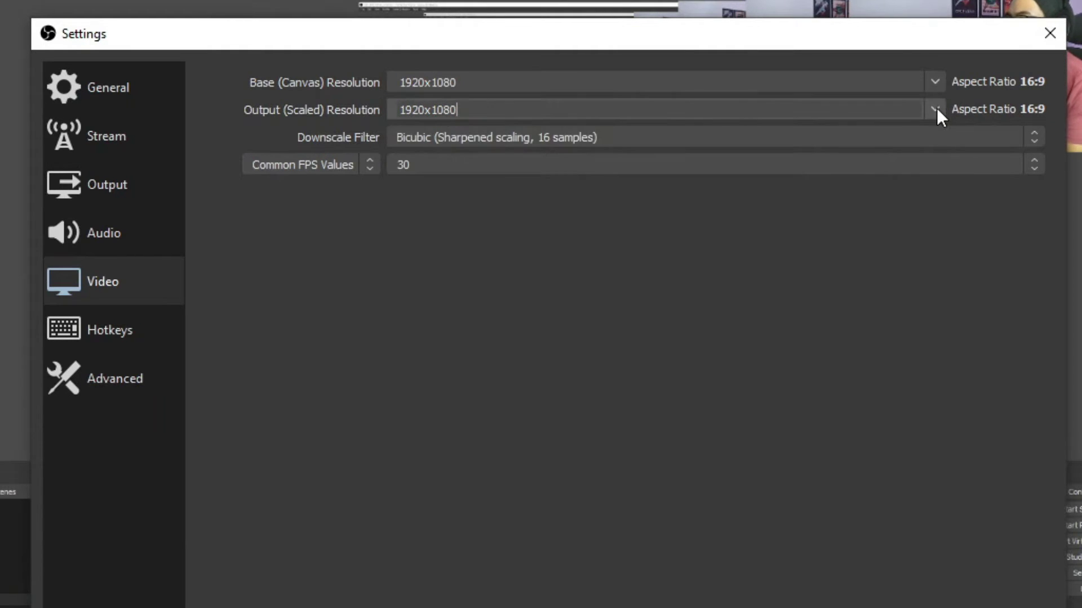
pyautogui.click(936, 108)
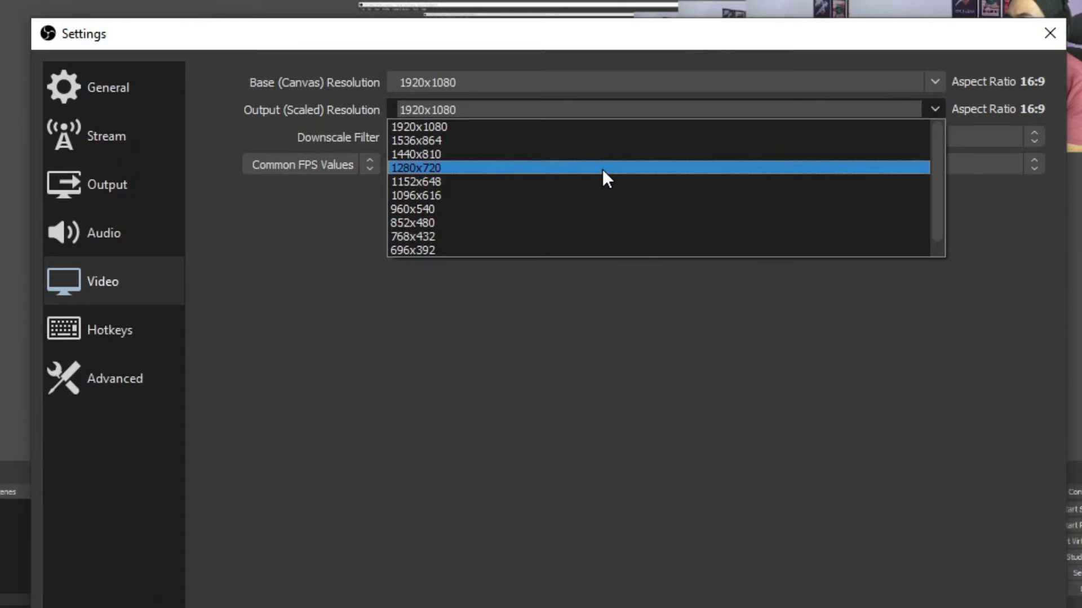
pyautogui.click(358, 90)
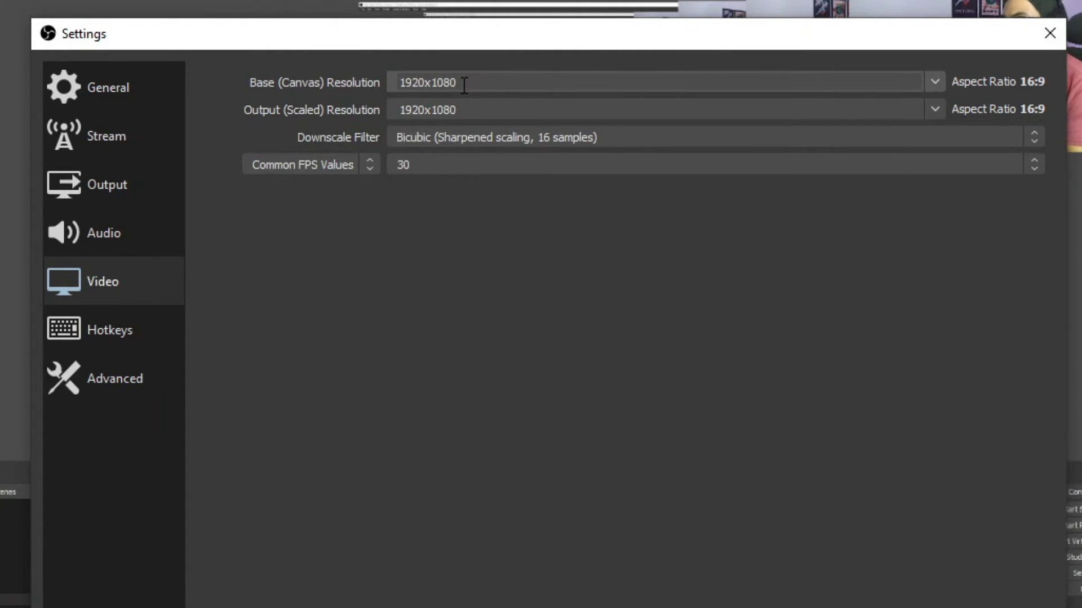
# Review the downscale filter options and keep Bicubic (Sharpened scaling, 16 samples).
pyautogui.click(444, 143)
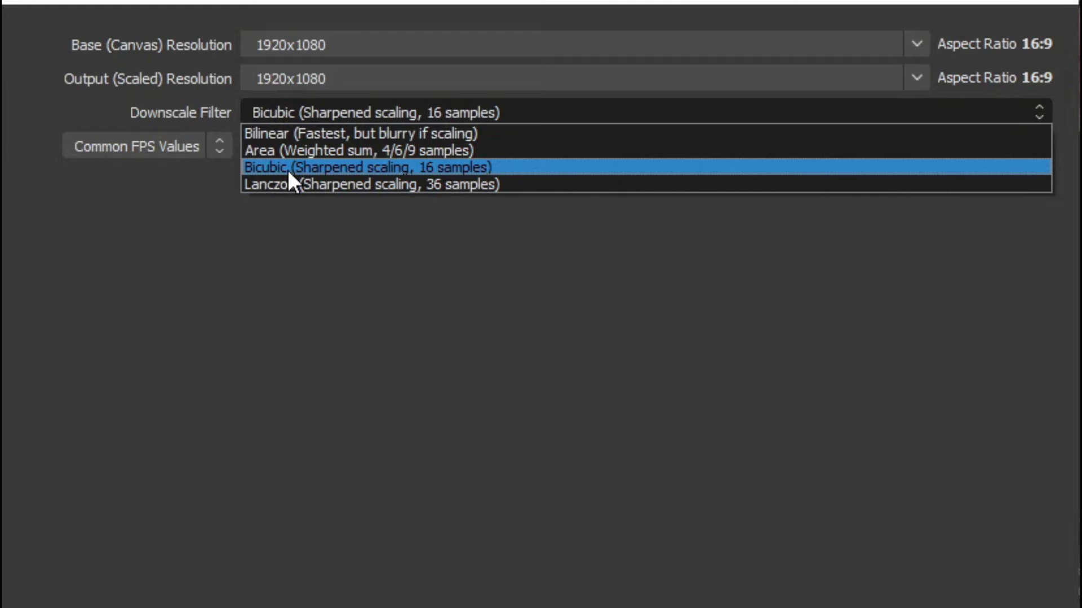
pyautogui.click(287, 170)
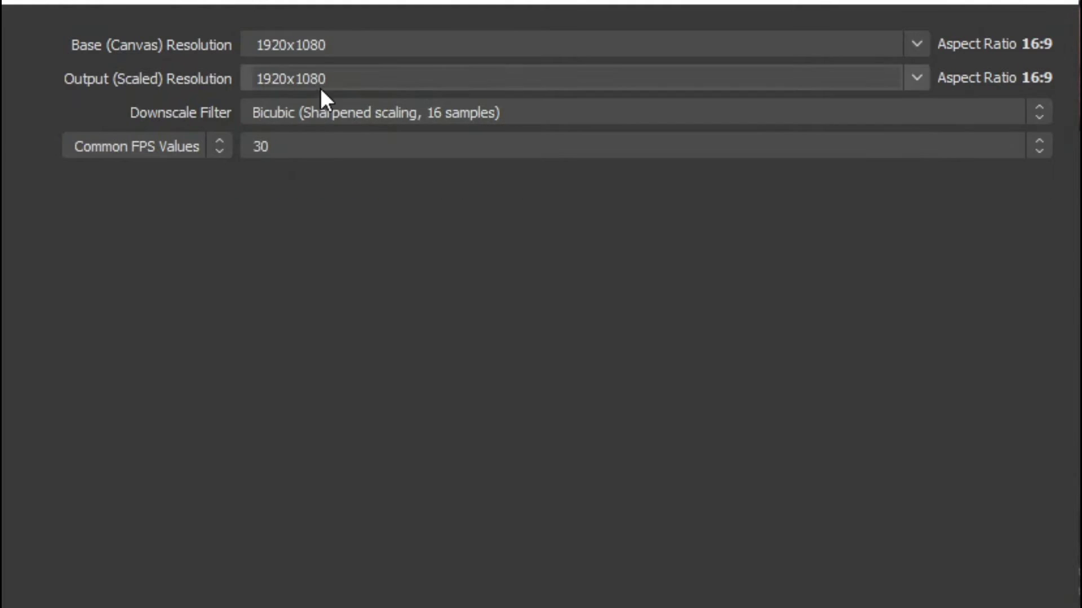
pyautogui.click(309, 113)
pyautogui.click(298, 168)
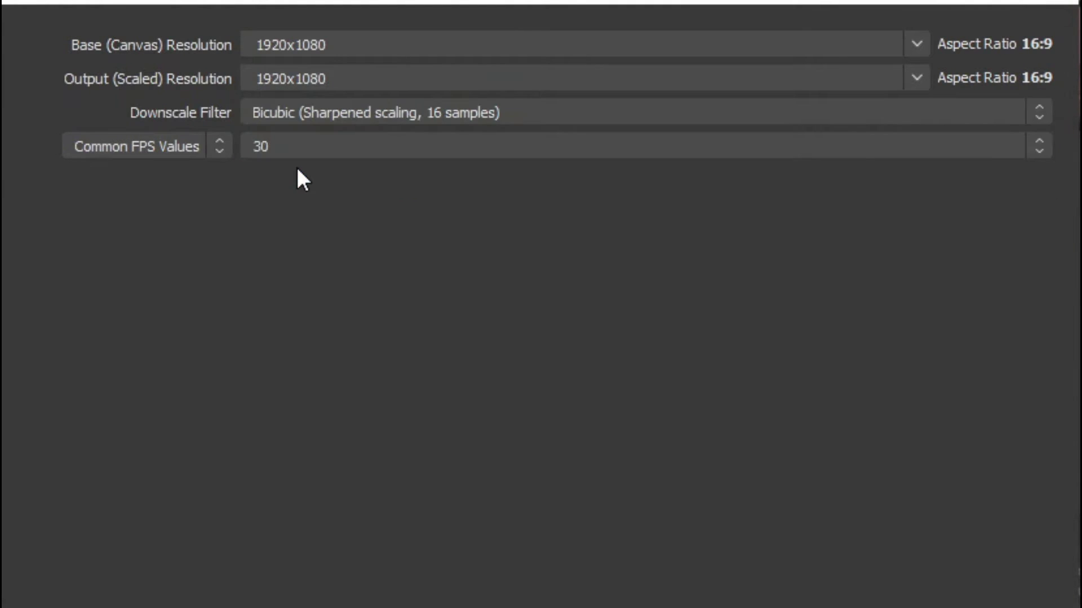
pyautogui.press('Tab')
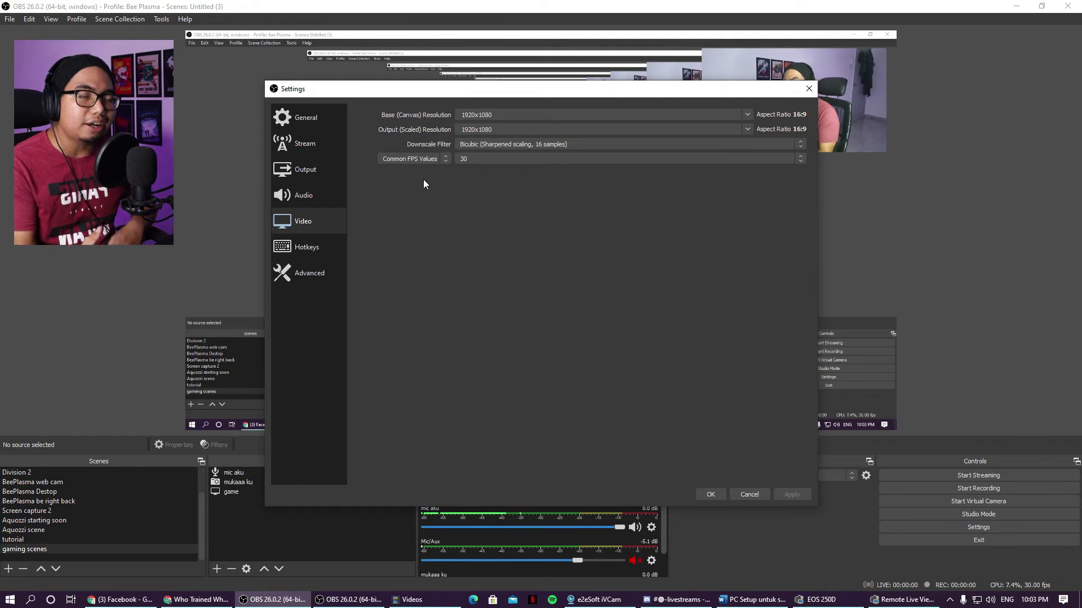
# Review the common FPS values available for the video output and keep 30.
pyautogui.click(471, 160)
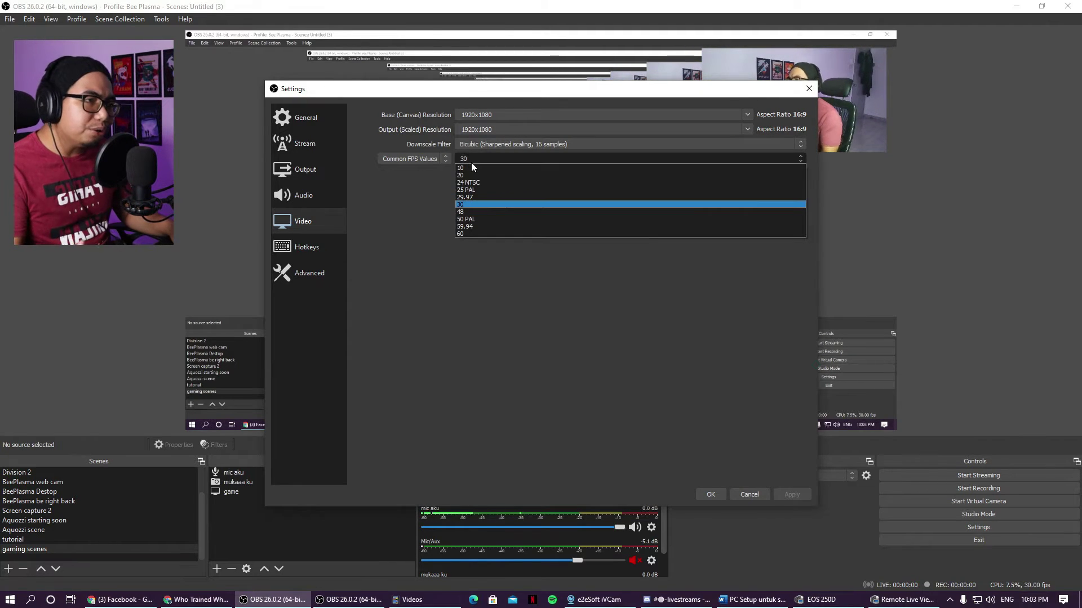
pyautogui.click(476, 156)
pyautogui.click(476, 157)
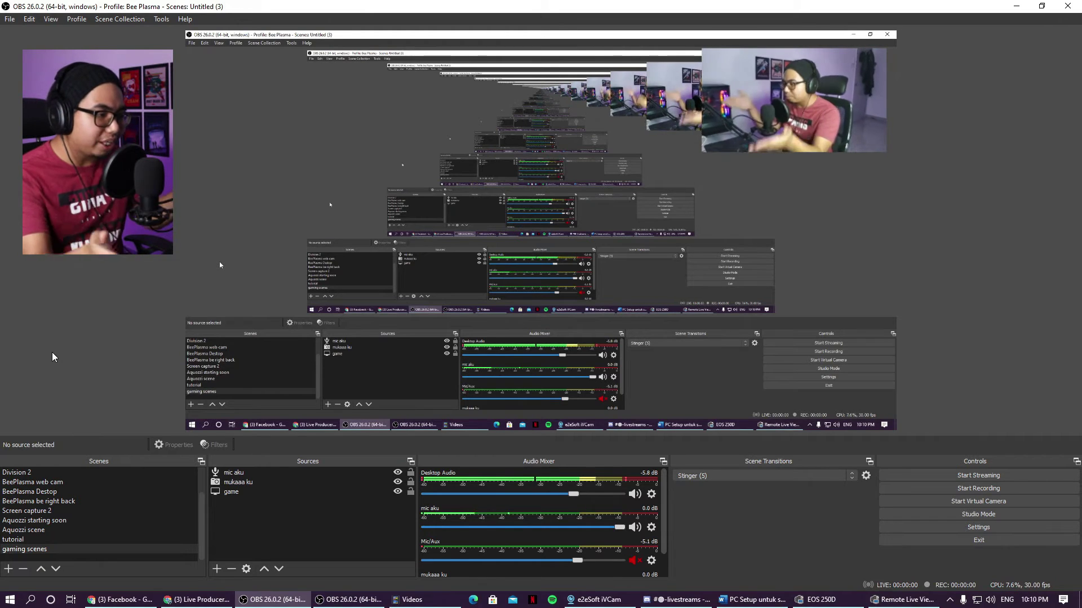
# Switch to the Facebook Live Producer page in Chrome and go back to the BeePlasma page.
pyautogui.moveTo(168, 601)
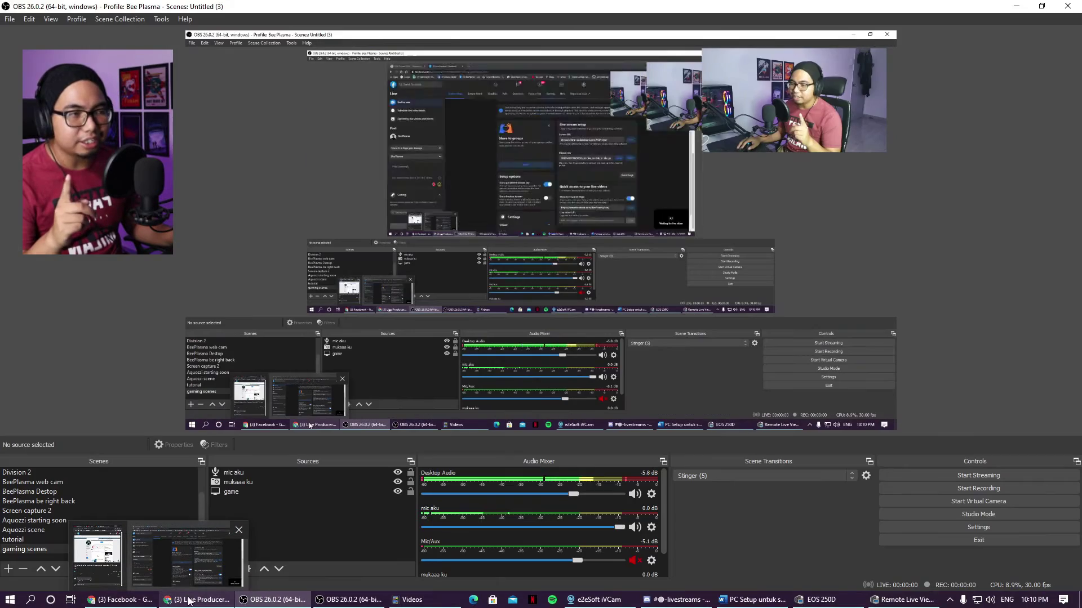
pyautogui.click(193, 602)
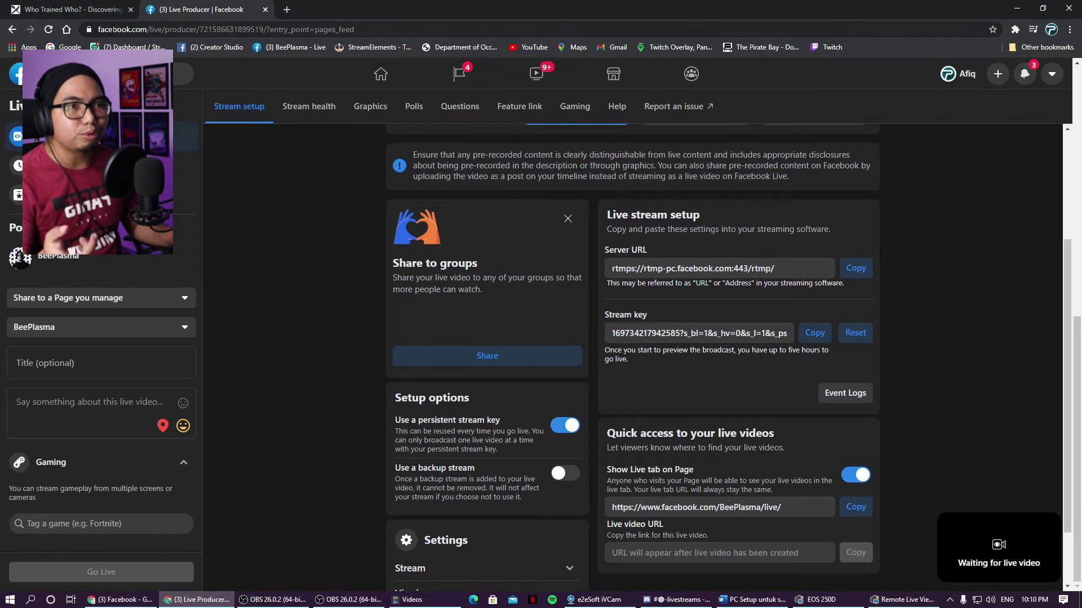
pyautogui.click(14, 29)
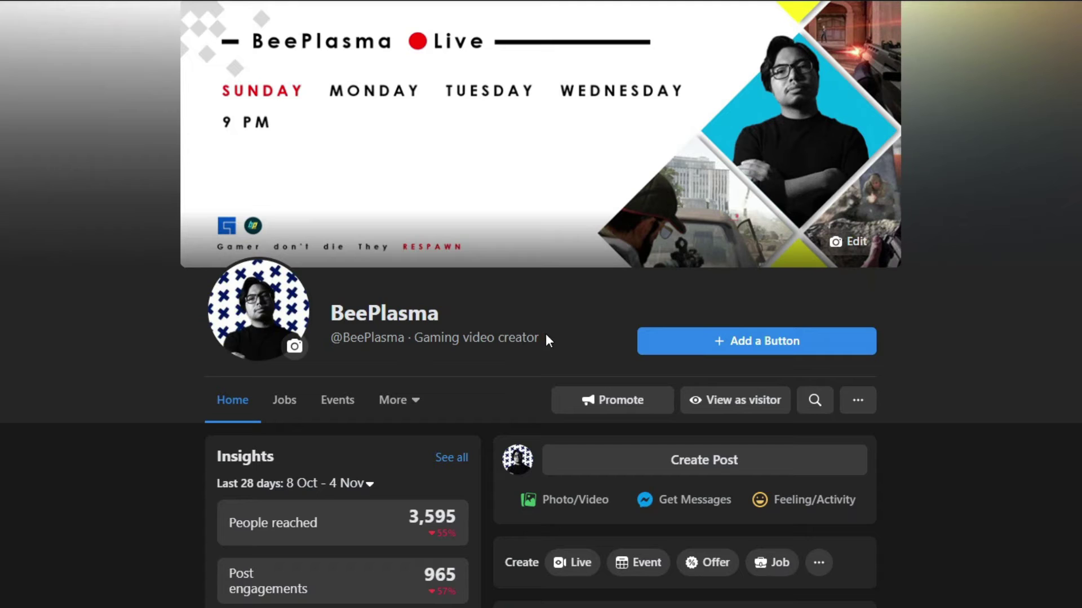
# Check the BeePlasma page's Gaming video creator category and start creating a live video from the page.
pyautogui.moveTo(541, 338); pyautogui.dragTo(414, 337)
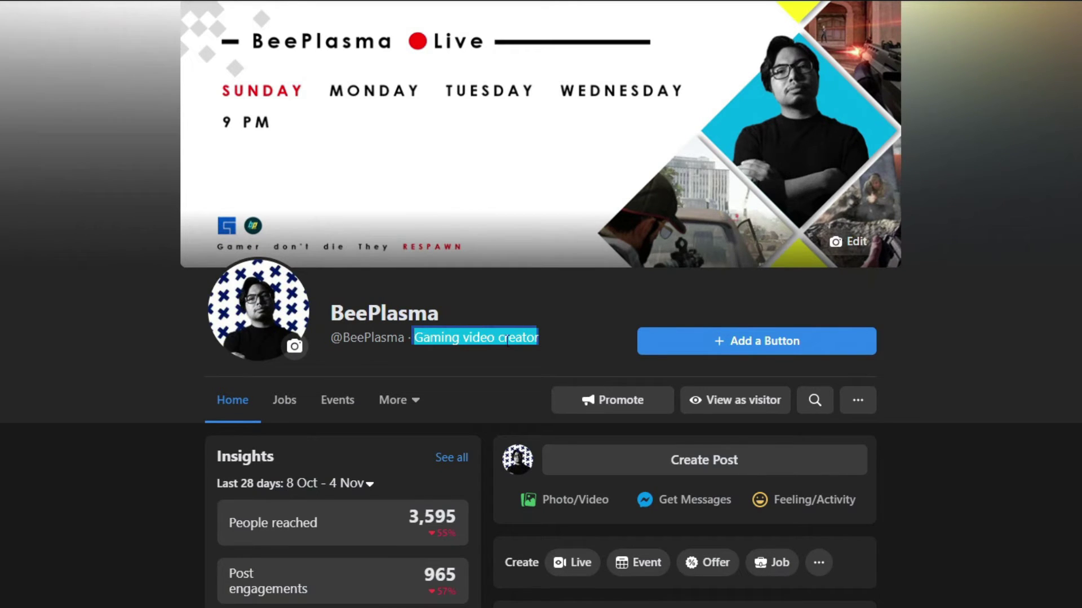
pyautogui.click(551, 342)
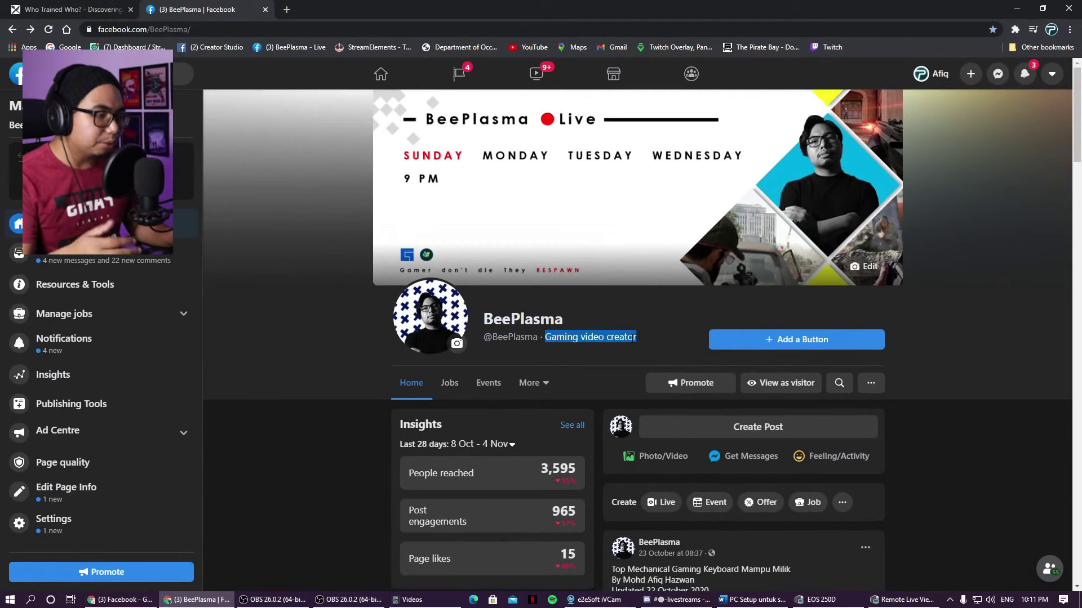
pyautogui.click(493, 311)
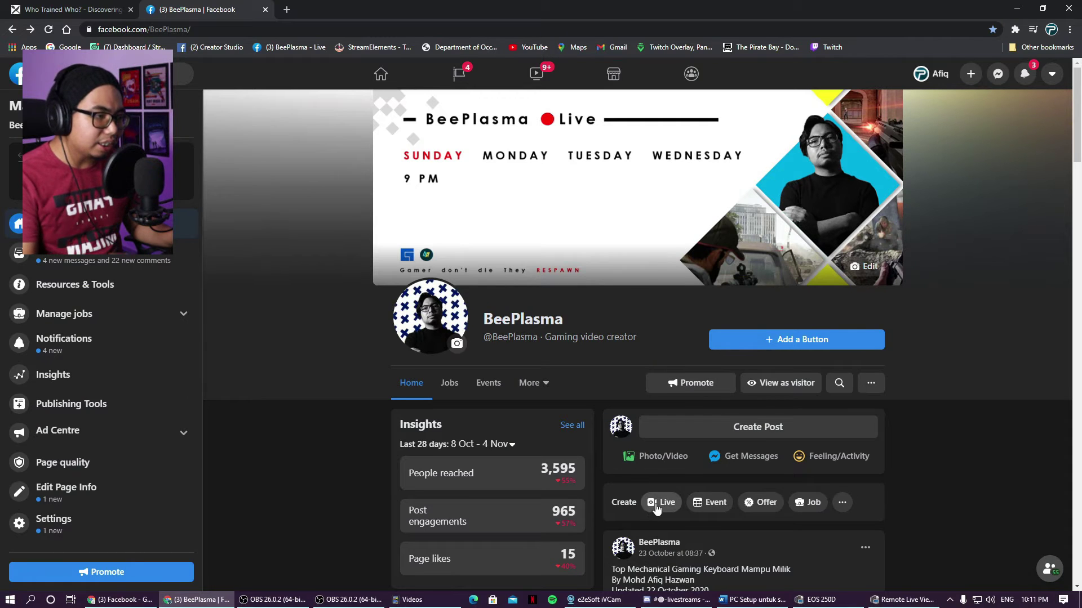
pyautogui.scroll(-3, 656, 507)
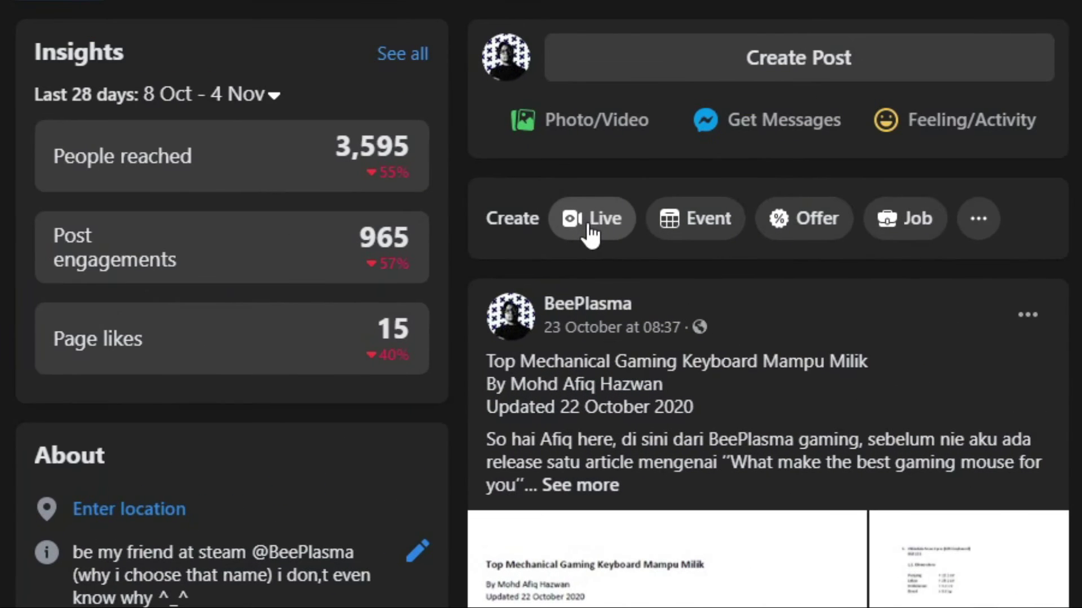
pyautogui.click(589, 225)
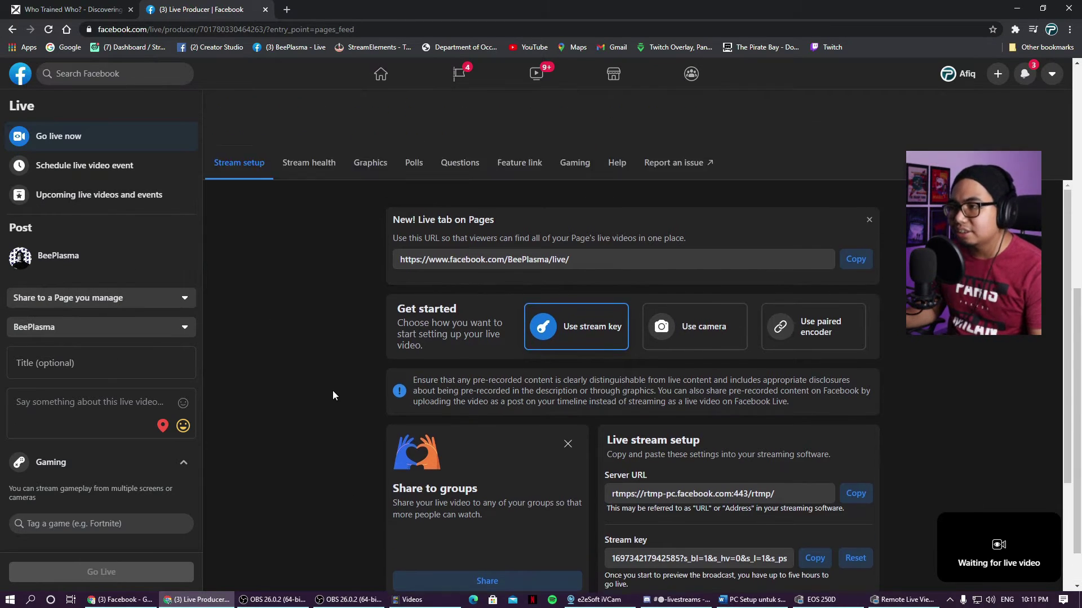
# Examine the Live stream setup section and select the whole server URL above the stream key.
pyautogui.scroll(-4, 332, 390)
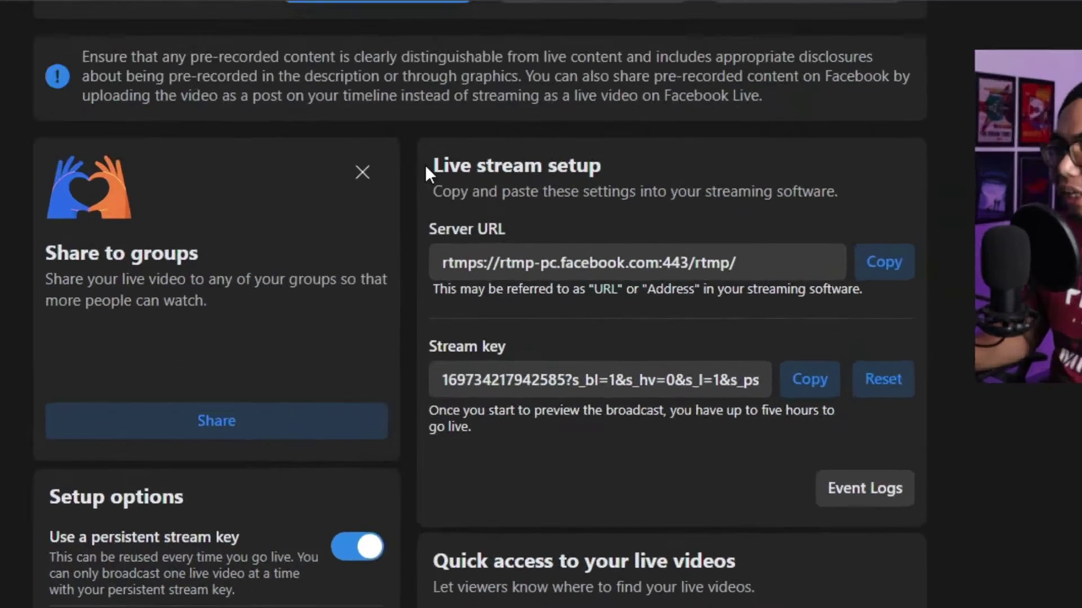
pyautogui.moveTo(604, 216); pyautogui.dragTo(694, 222)
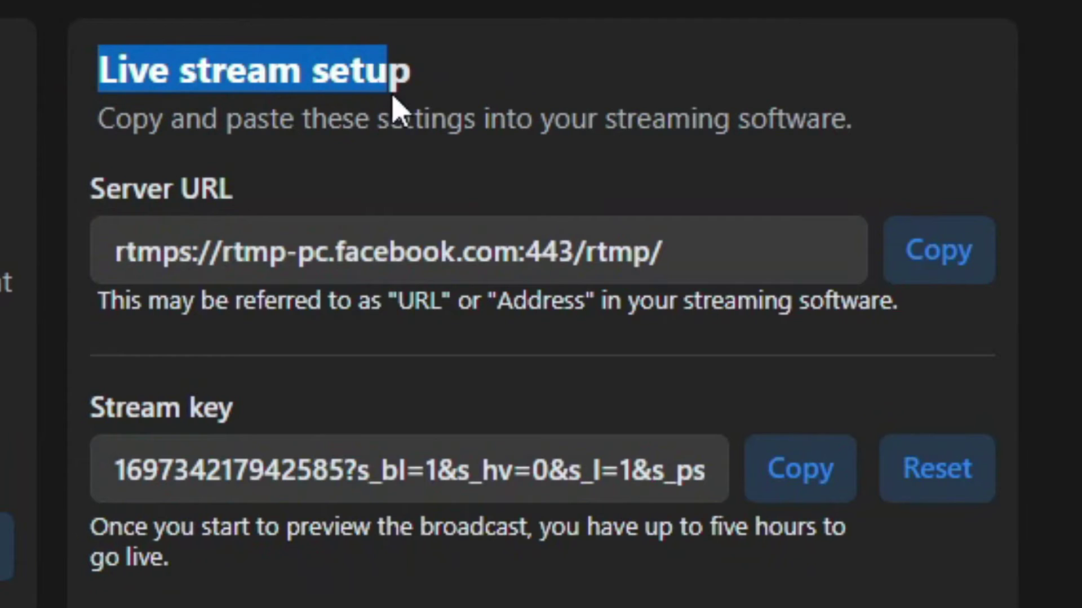
pyautogui.moveTo(393, 97); pyautogui.dragTo(120, 79)
pyautogui.click(424, 97)
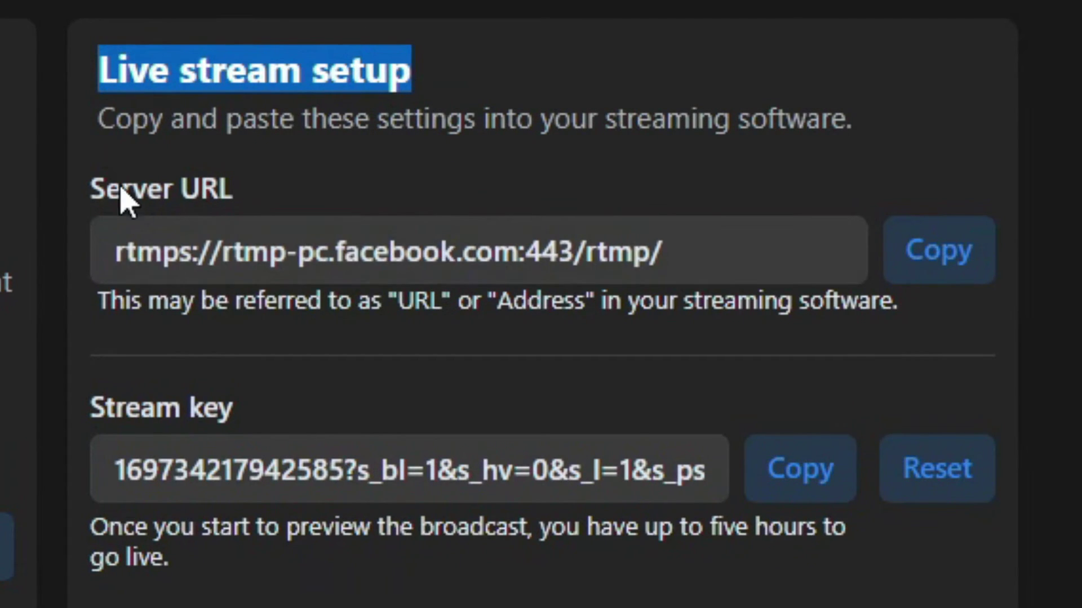
pyautogui.click(228, 197)
pyautogui.hotkey('ctrl', 'a')
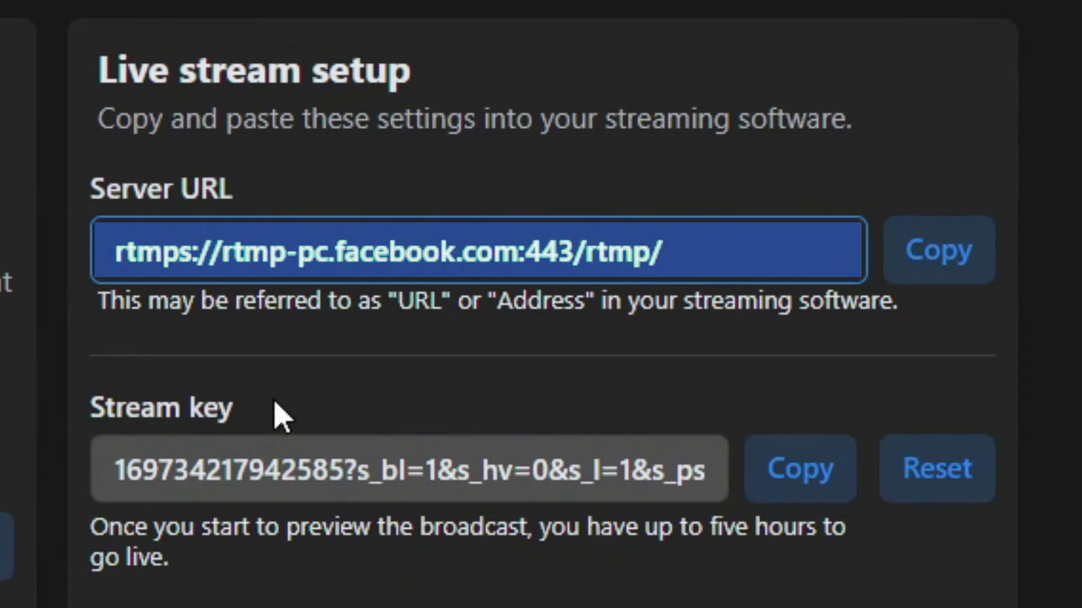
pyautogui.press('Right')
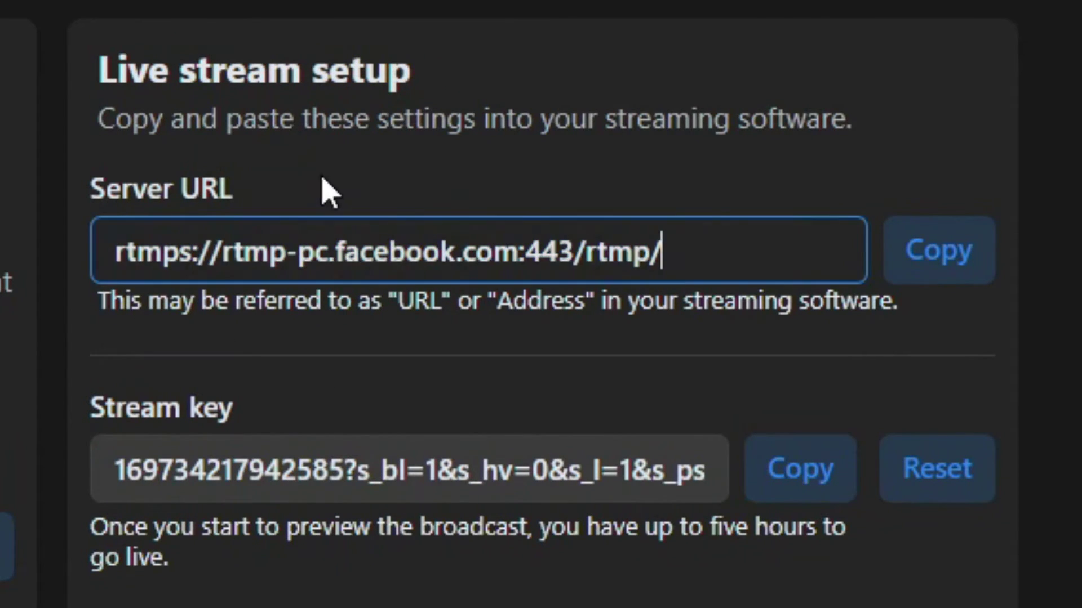
pyautogui.hotkey('ctrl', 'a')
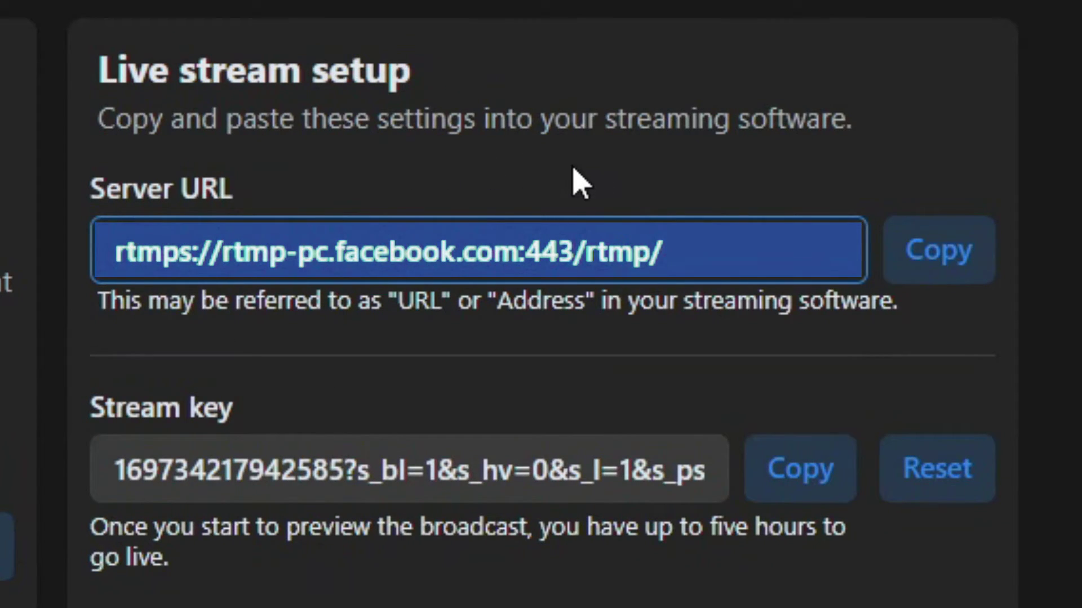